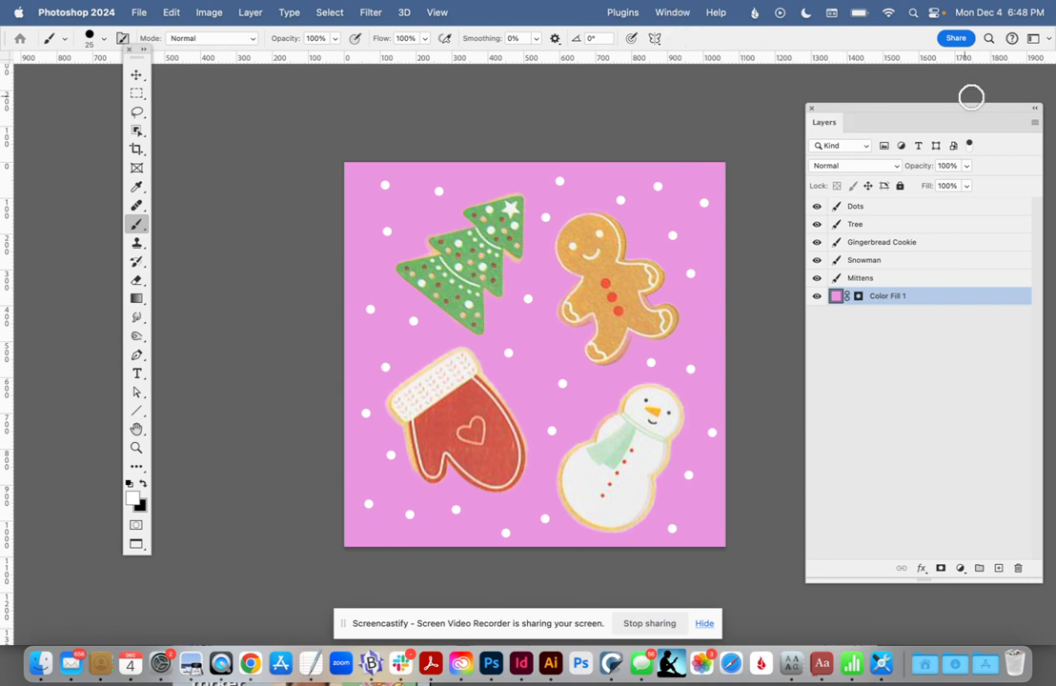
Bring the floating tools and layer list closer to the artwork, and check the Tree, Gingerbread Cookie, Snowman and Mittens layers by hiding and reshowing each
drag(870, 125, 832, 122)
drag(143, 62, 182, 114)
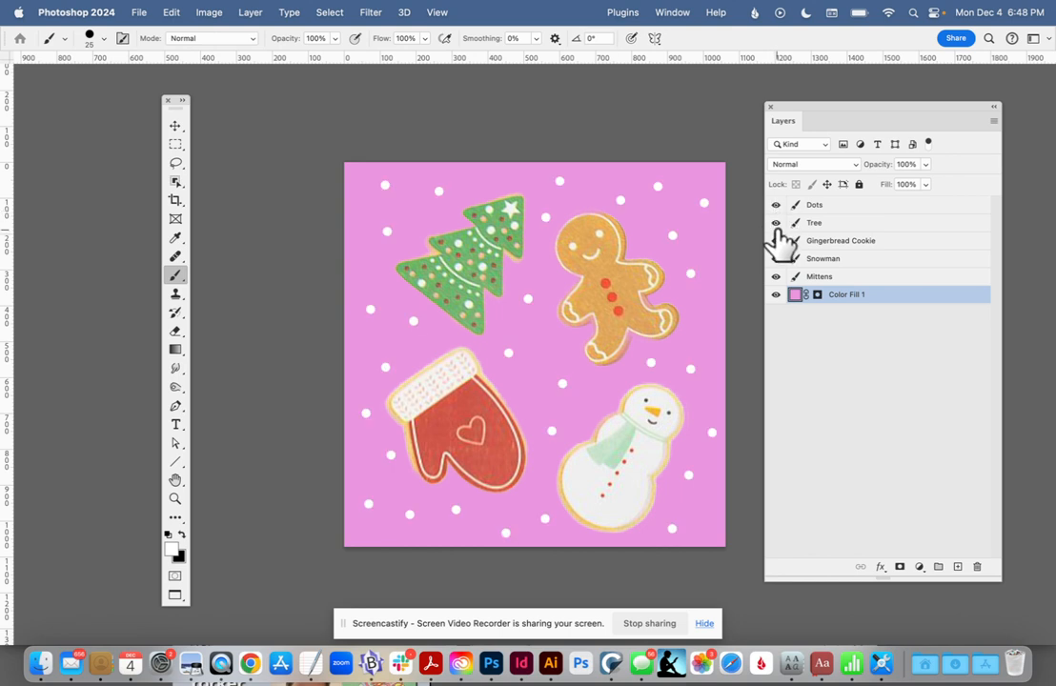
click(776, 225)
click(776, 225)
click(776, 241)
click(776, 241)
click(776, 258)
click(776, 258)
click(776, 277)
click(776, 277)
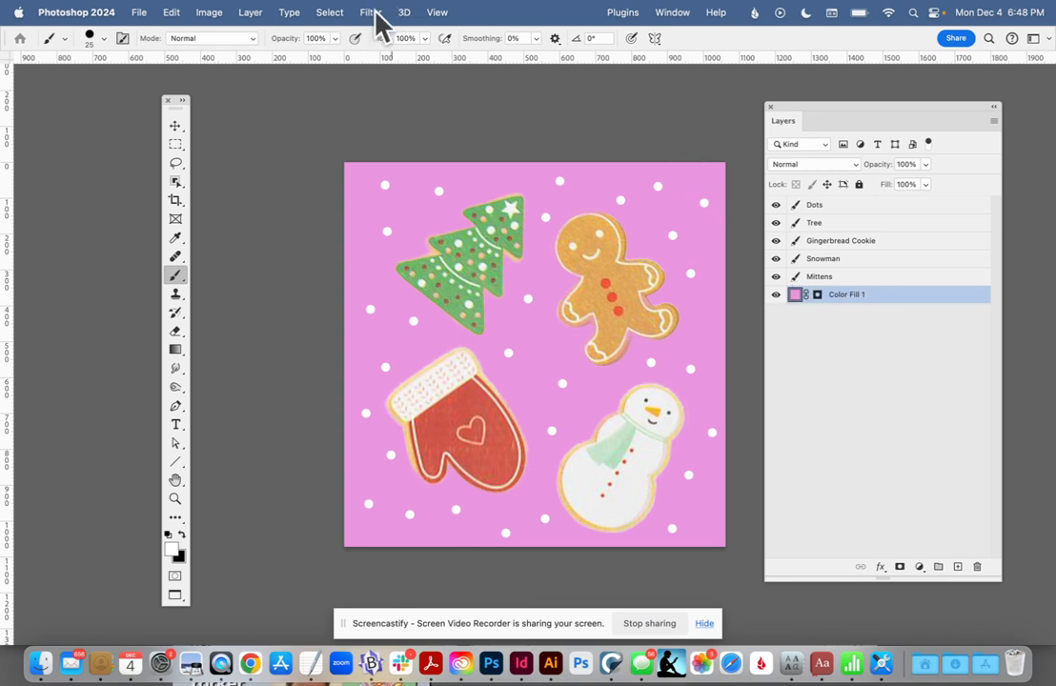
Turn on Pattern Preview for the cookie tile, accept the smart object notice, and view many repeats of the design
click(440, 15)
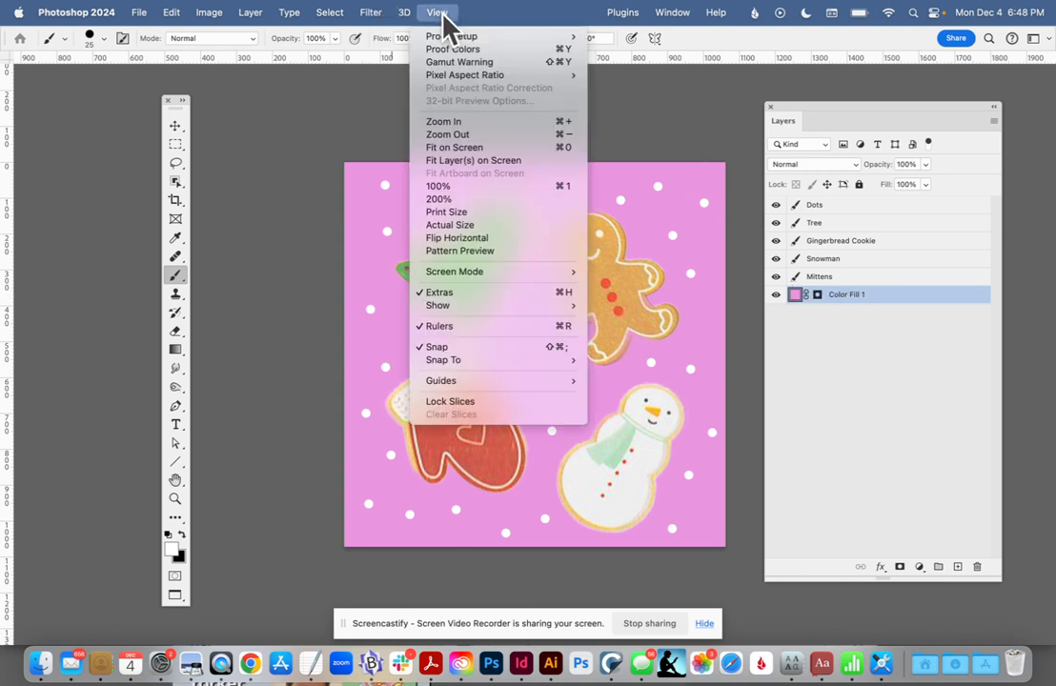
click(484, 252)
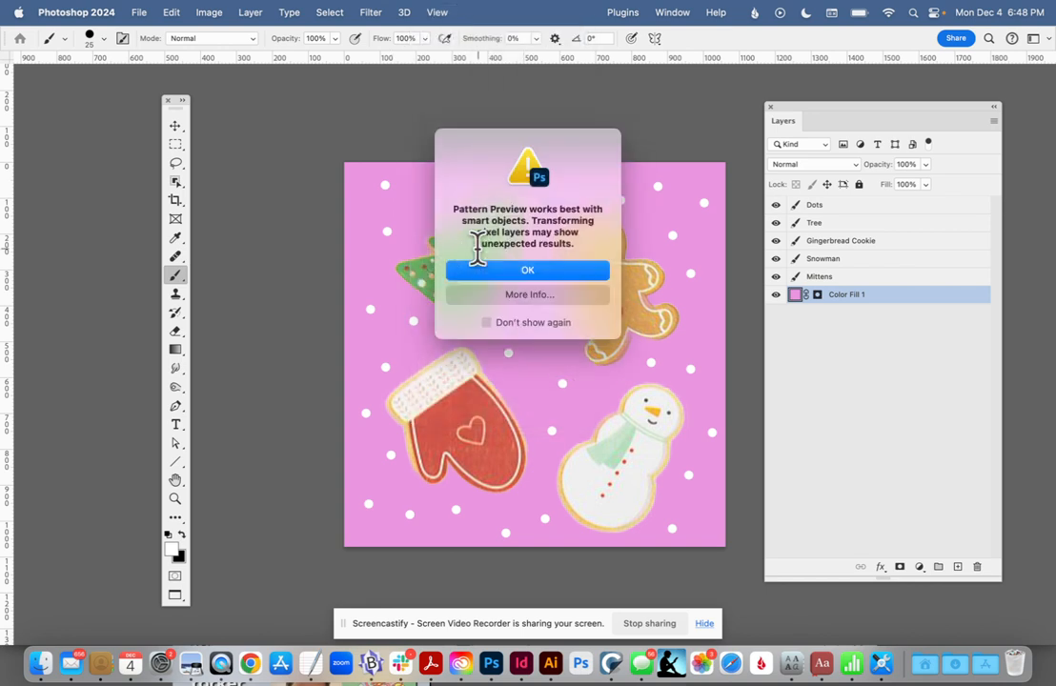
click(529, 271)
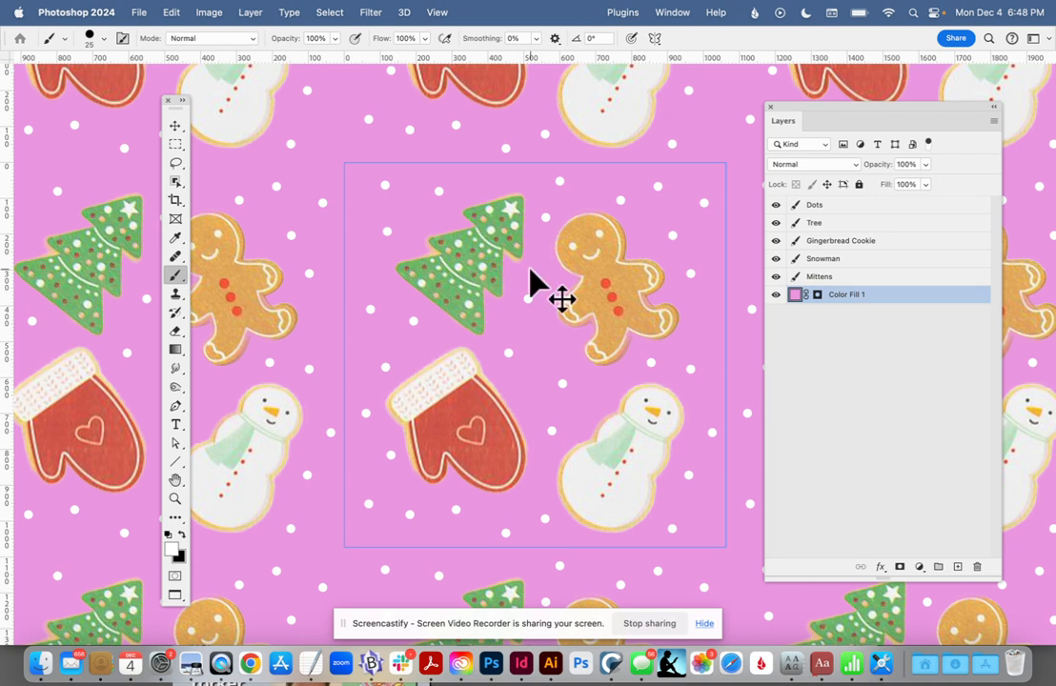
key(super+minus)
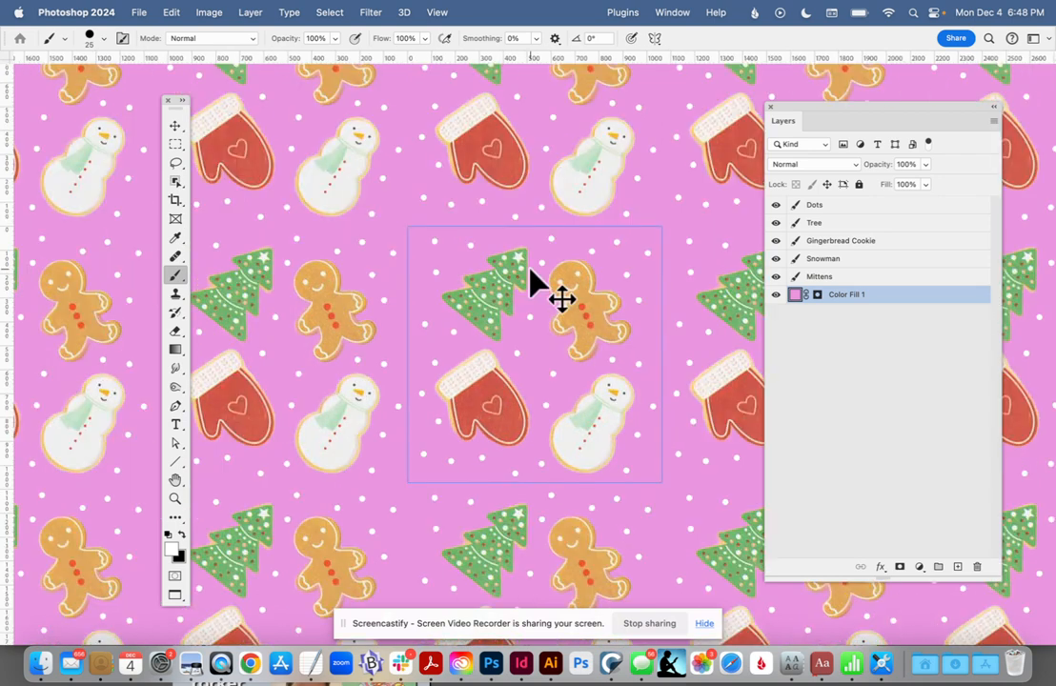
key(super+minus)
key(super+minus)
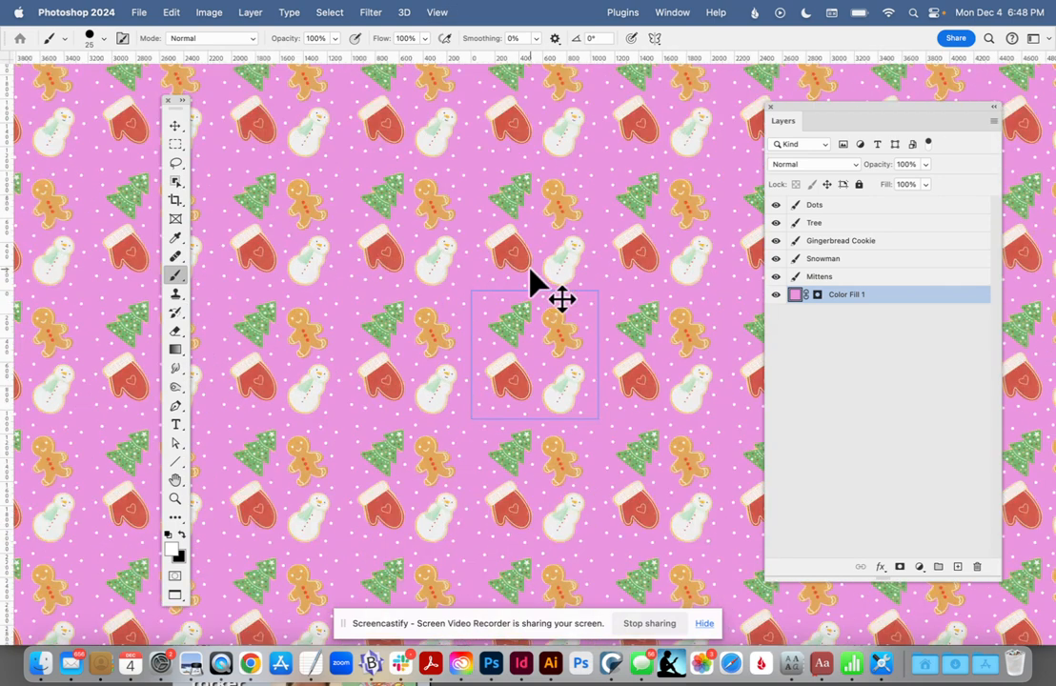
Move the Snowman layer slightly to the right within the pattern tile
click(815, 225)
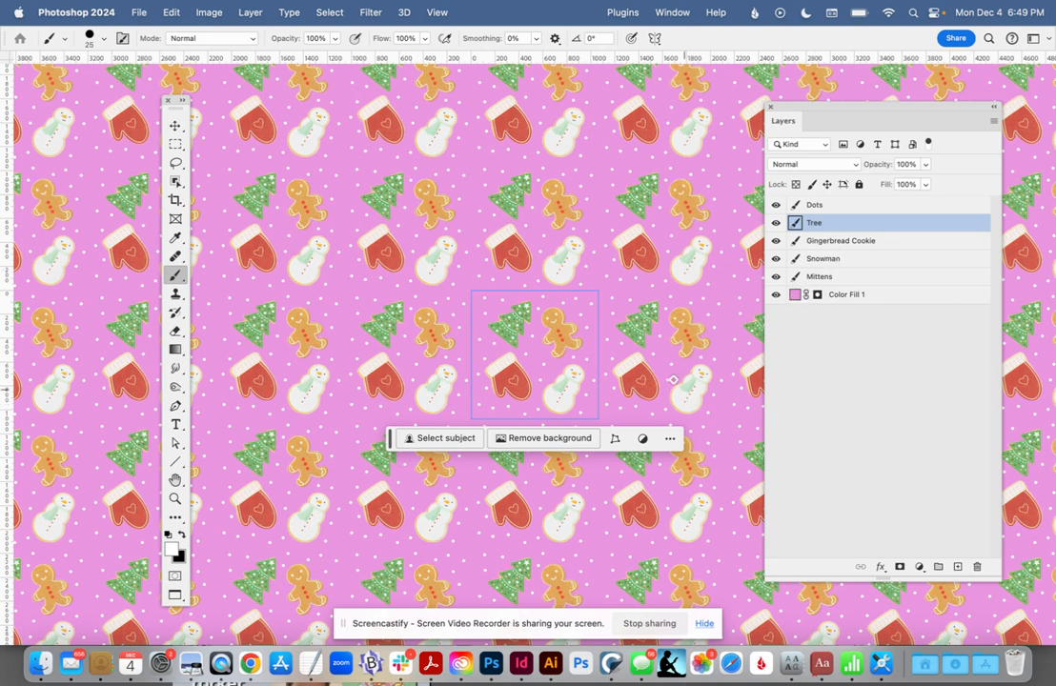
click(821, 261)
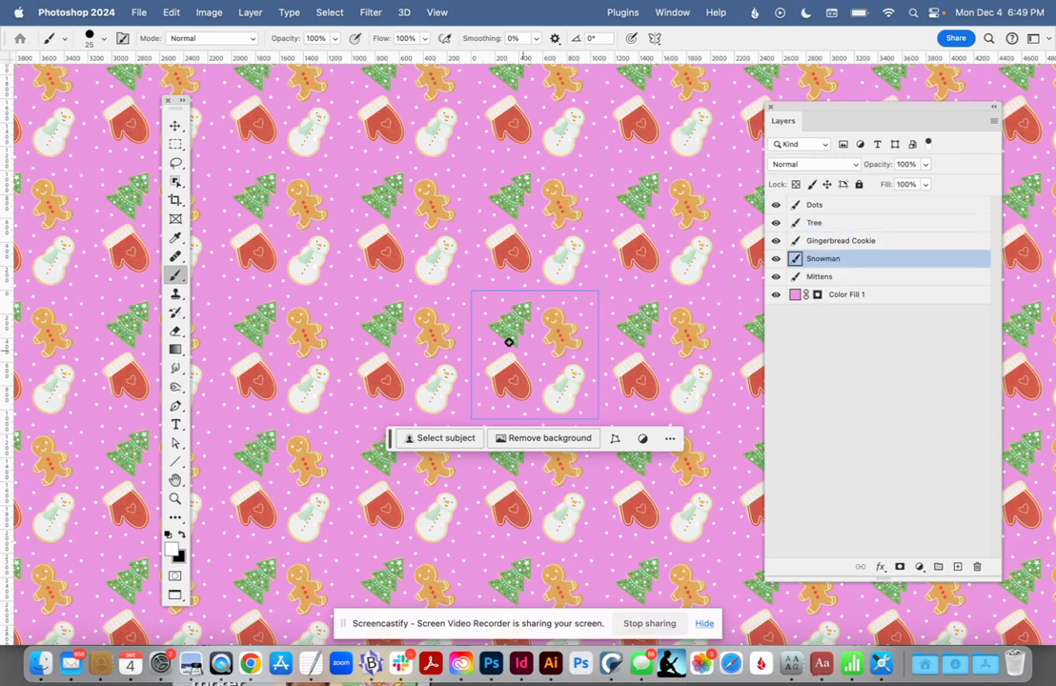
click(175, 126)
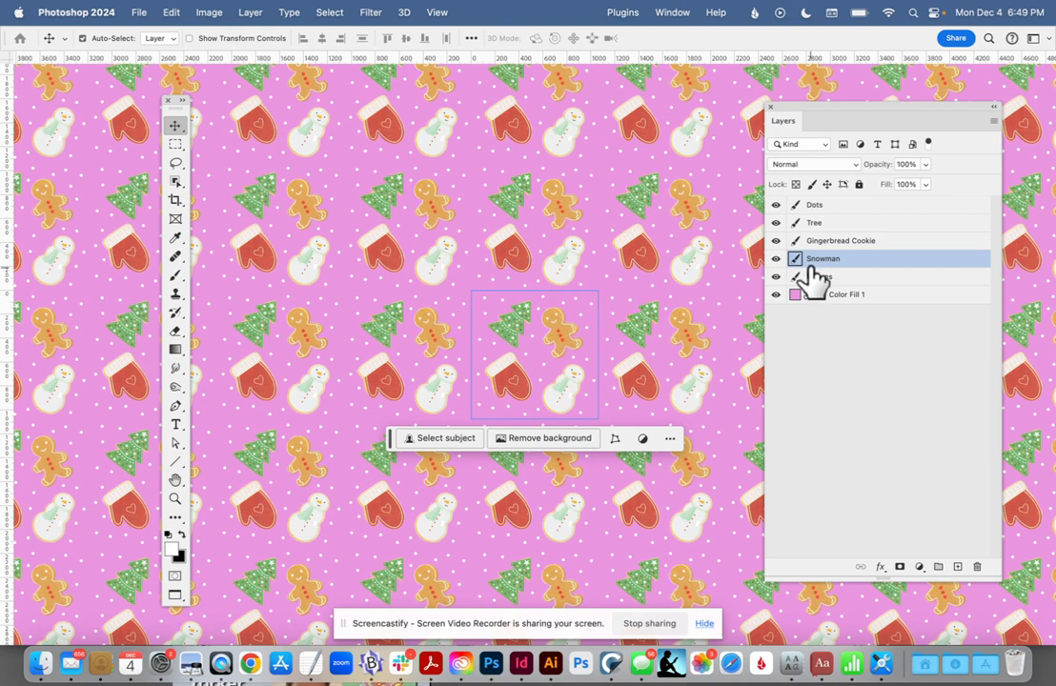
click(568, 411)
drag(565, 399, 570, 399)
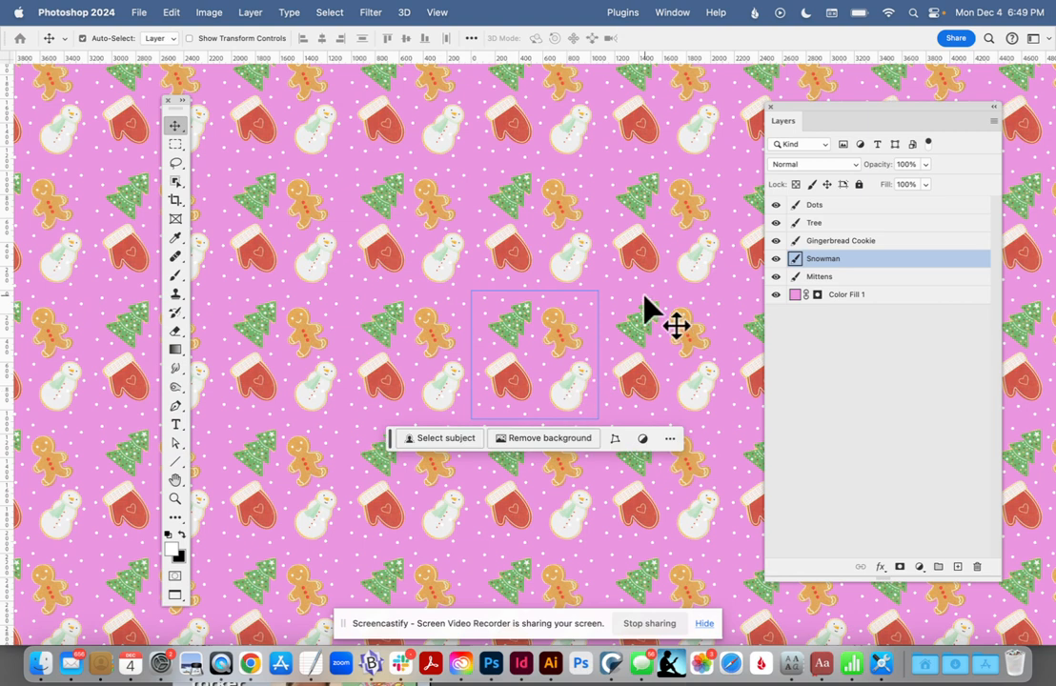
Shift the gingerbread cookie slightly to the right and rotate it about 33° clockwise
click(562, 336)
mouse_move(562, 338)
mouse_down()
mouse_move(564, 324)
mouse_move(566, 341)
mouse_up()
click(562, 336)
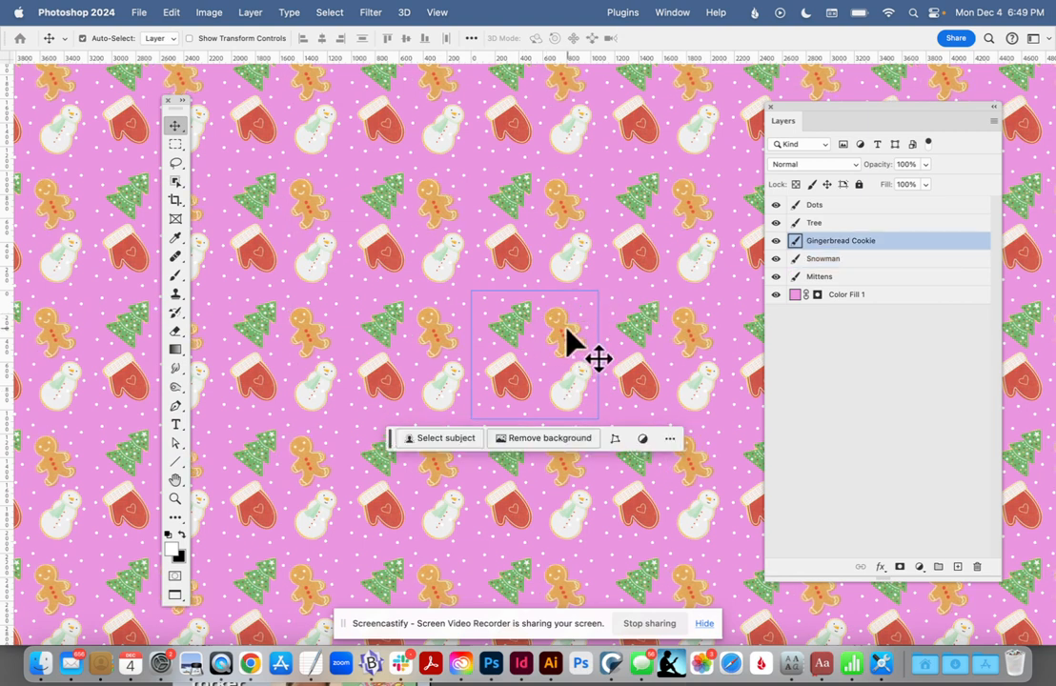
key(super+equal)
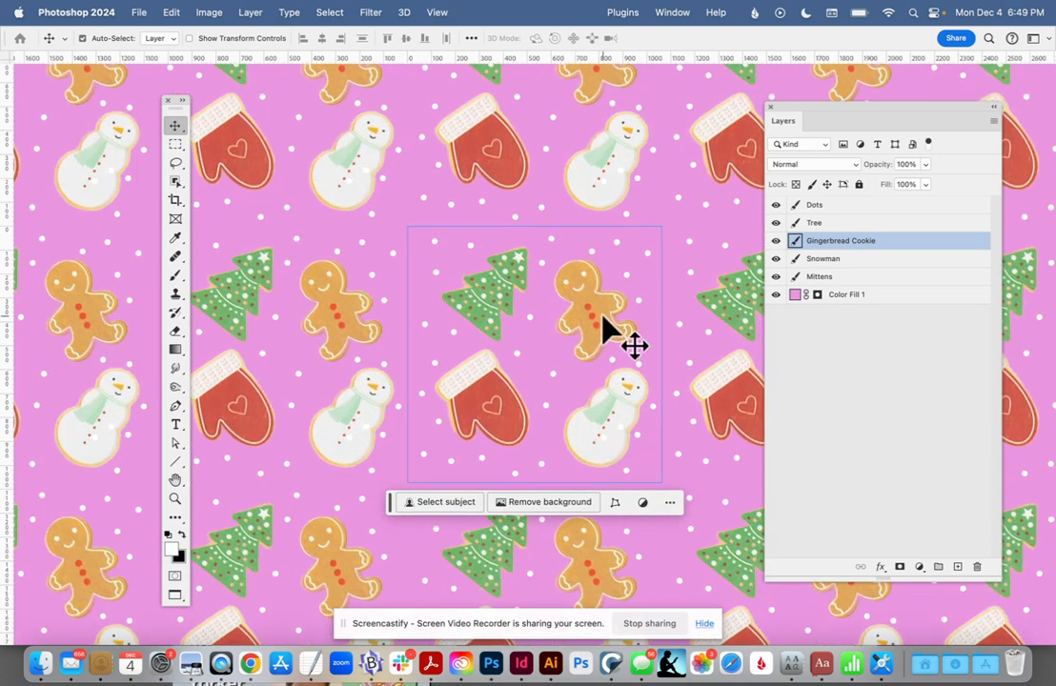
key(super+t)
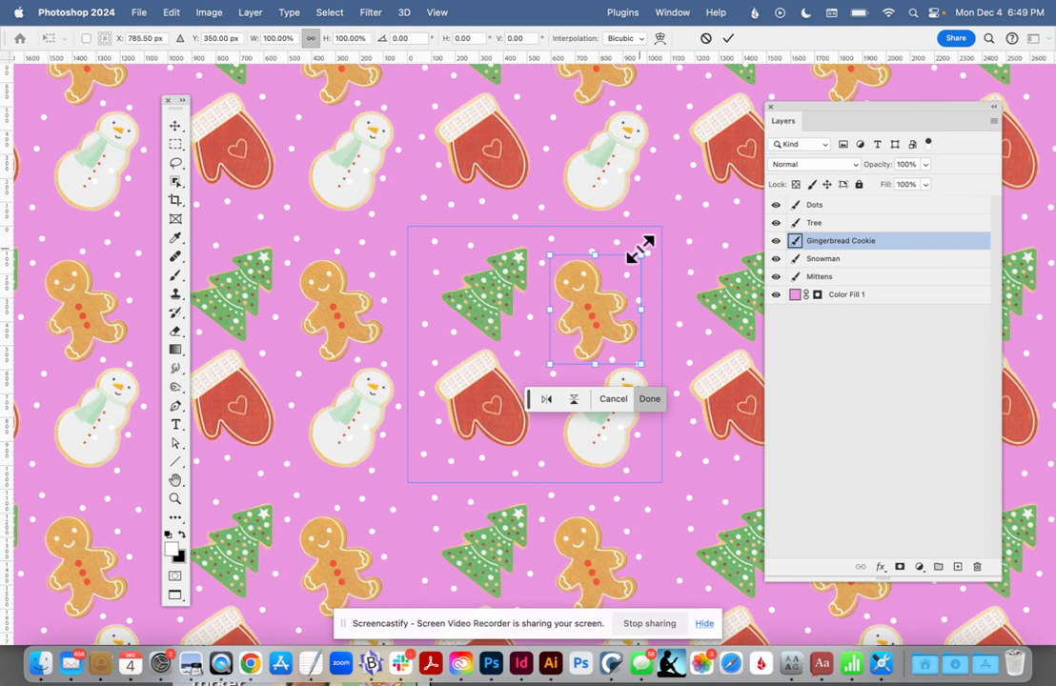
drag(644, 246, 655, 289)
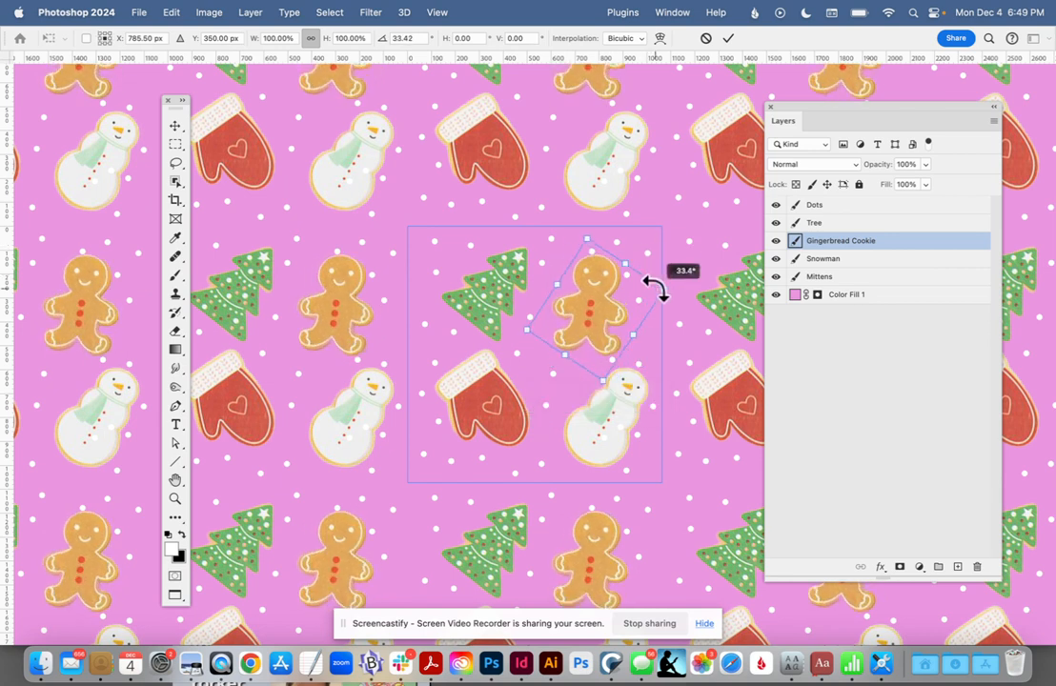
Rotate the mitten on the Mittens layer slightly with Free Transform
click(836, 278)
key(super+t)
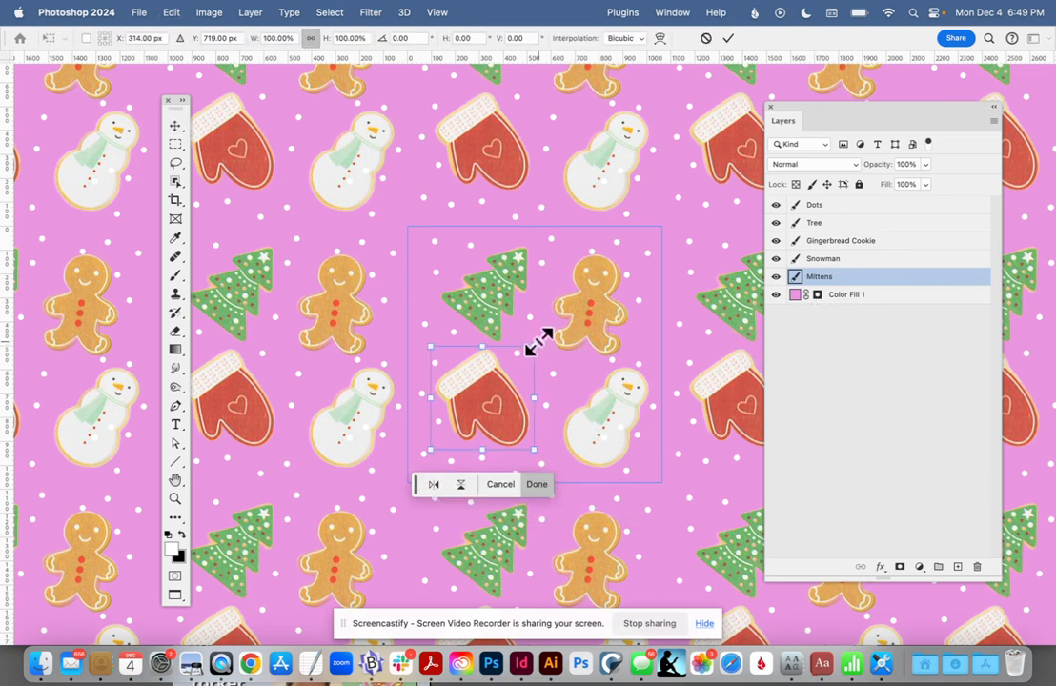
mouse_move(533, 332)
mouse_down()
mouse_move(549, 384)
mouse_move(547, 363)
mouse_move(523, 341)
mouse_up()
click(811, 384)
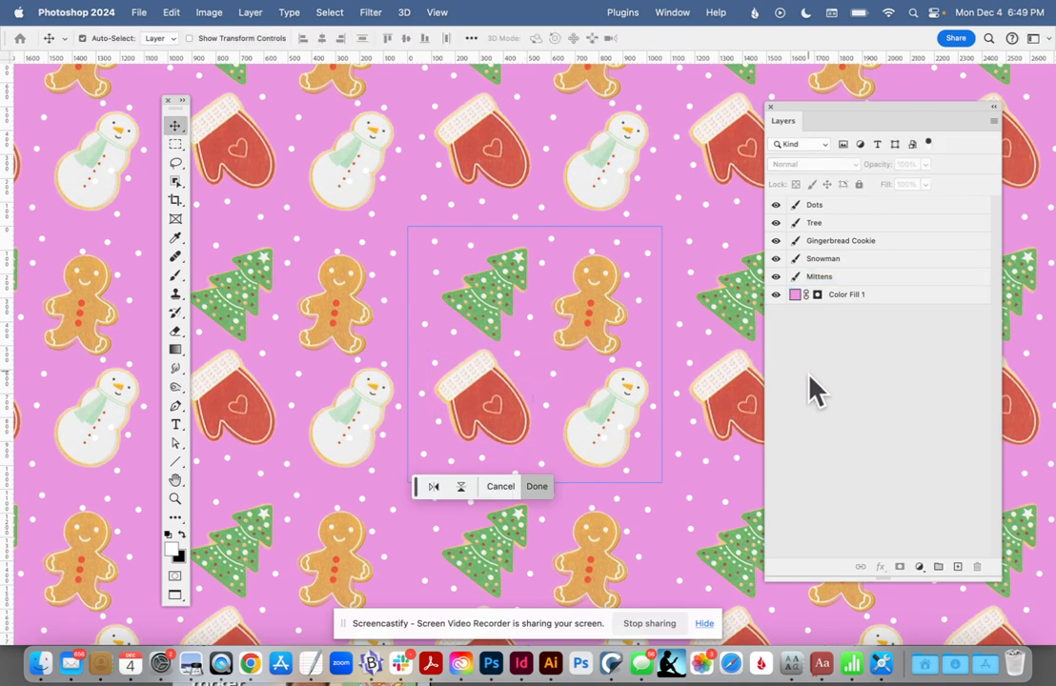
Change the background Color Fill layer to a light purple and view the repeating design at a smaller scale
double_click(794, 296)
drag(301, 441, 292, 430)
click(479, 401)
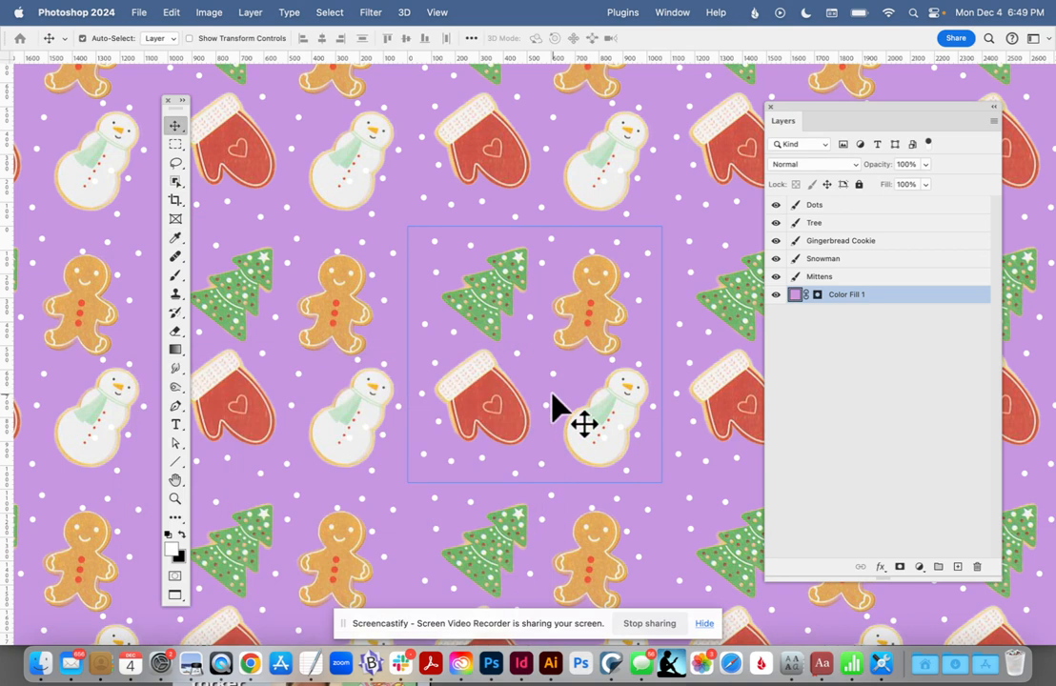
key(super+minus)
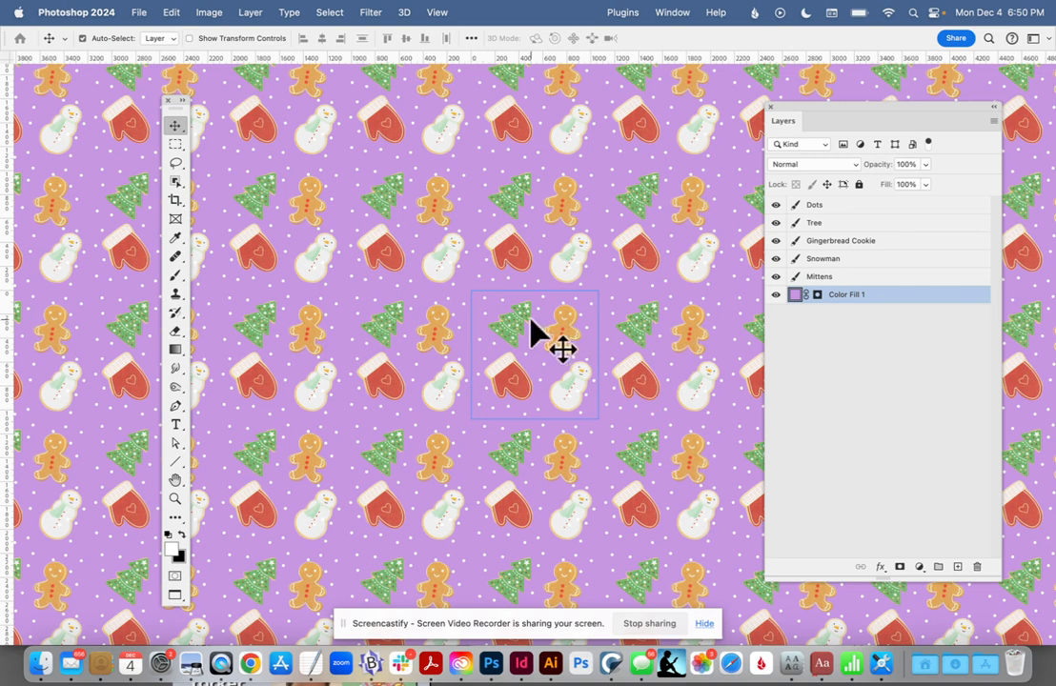
Define the purple cookie tile as a pattern named "Demo Xmas Patter"
click(210, 14)
mouse_move(172, 19)
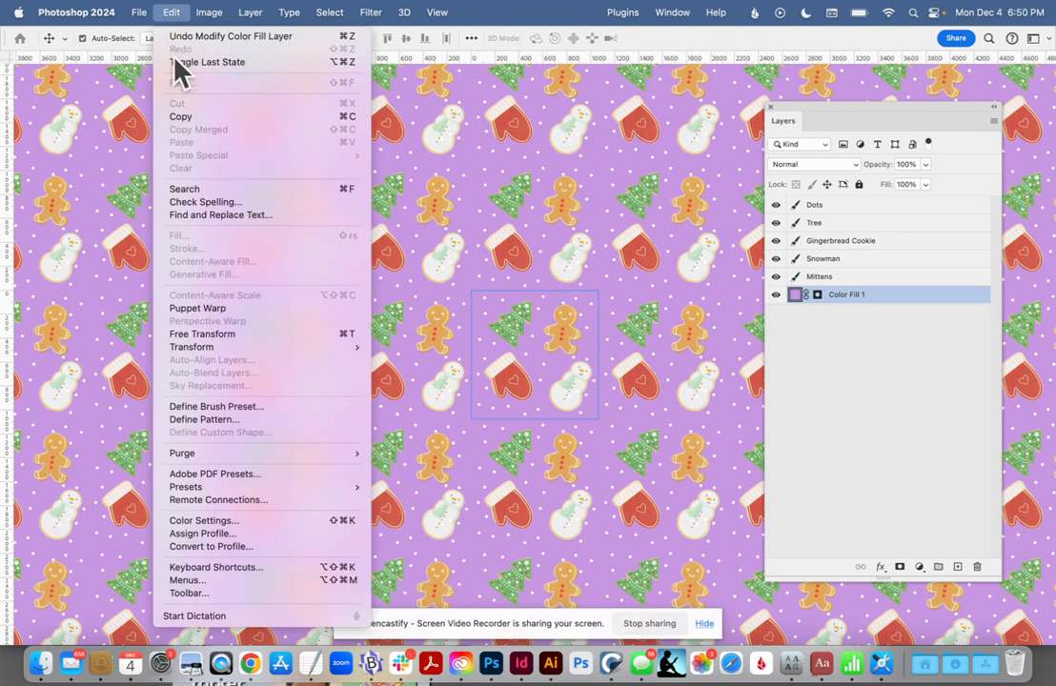
click(207, 423)
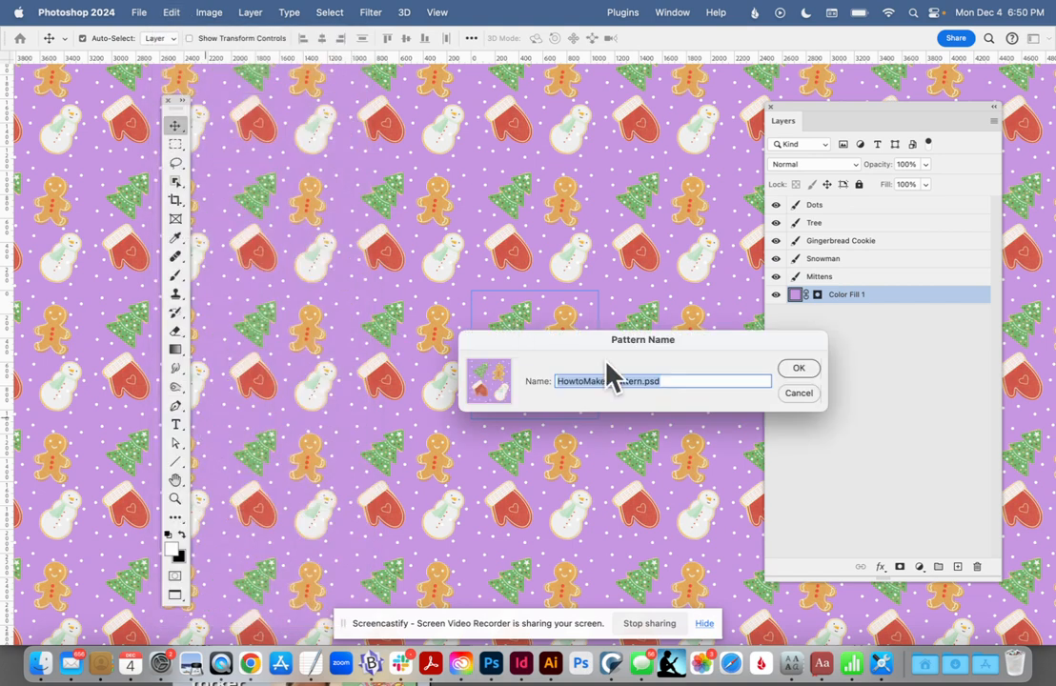
text(Demo Xmas Patter)
click(801, 368)
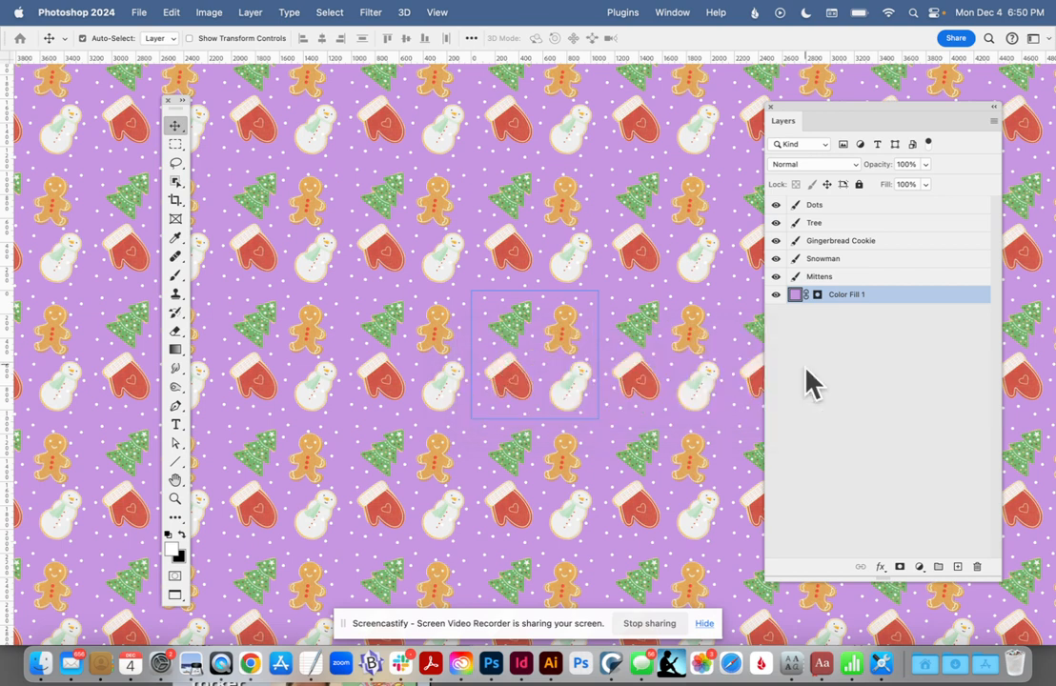
Hide the five artwork layers above the color fill and add a Pattern fill layer above Mittens using the new purple cookie pattern
drag(827, 297, 777, 288)
click(810, 277)
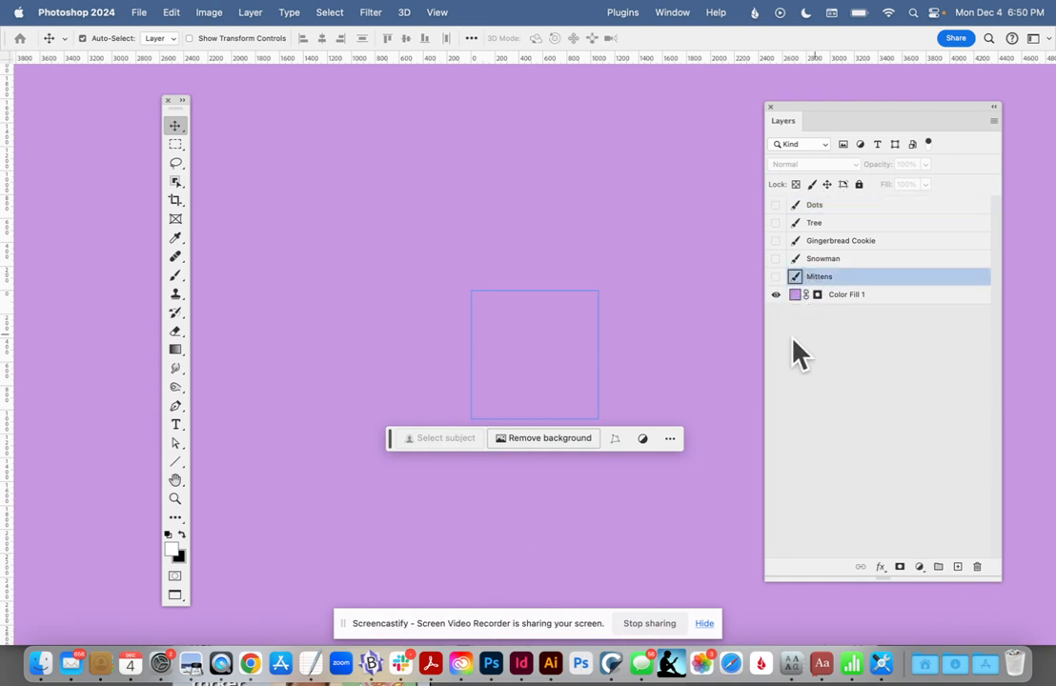
click(921, 569)
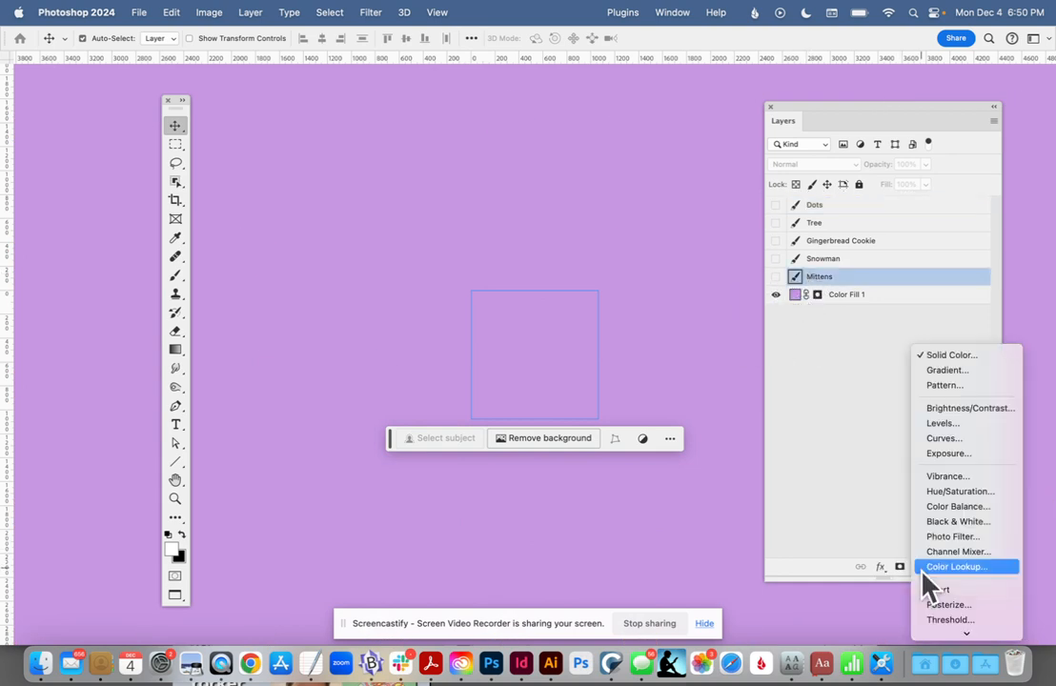
click(929, 385)
click(513, 150)
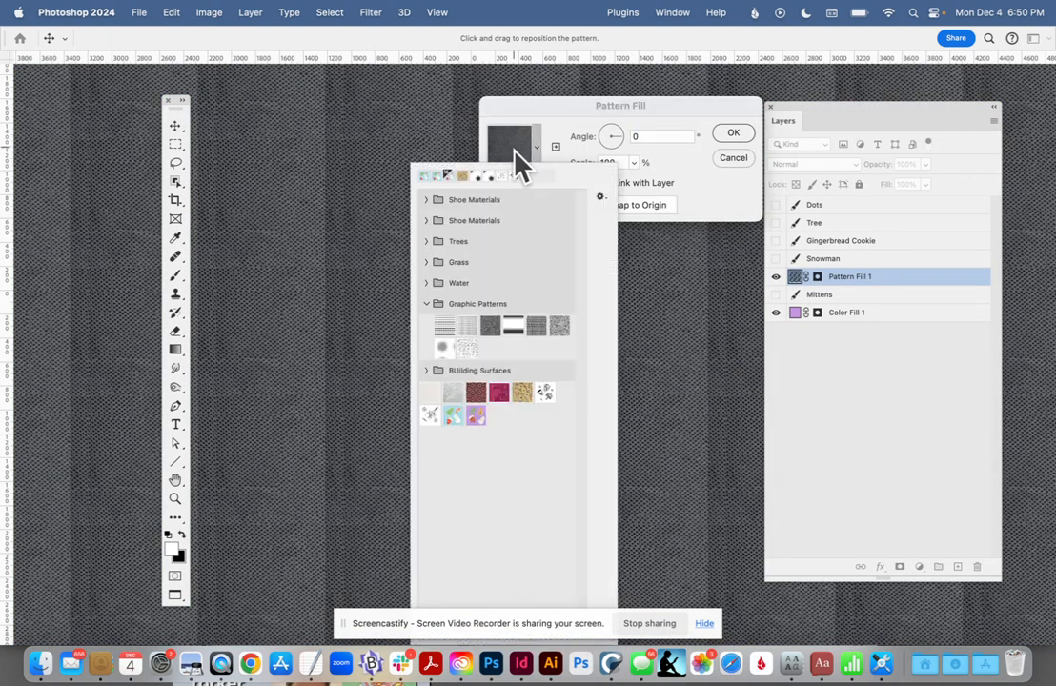
double_click(477, 416)
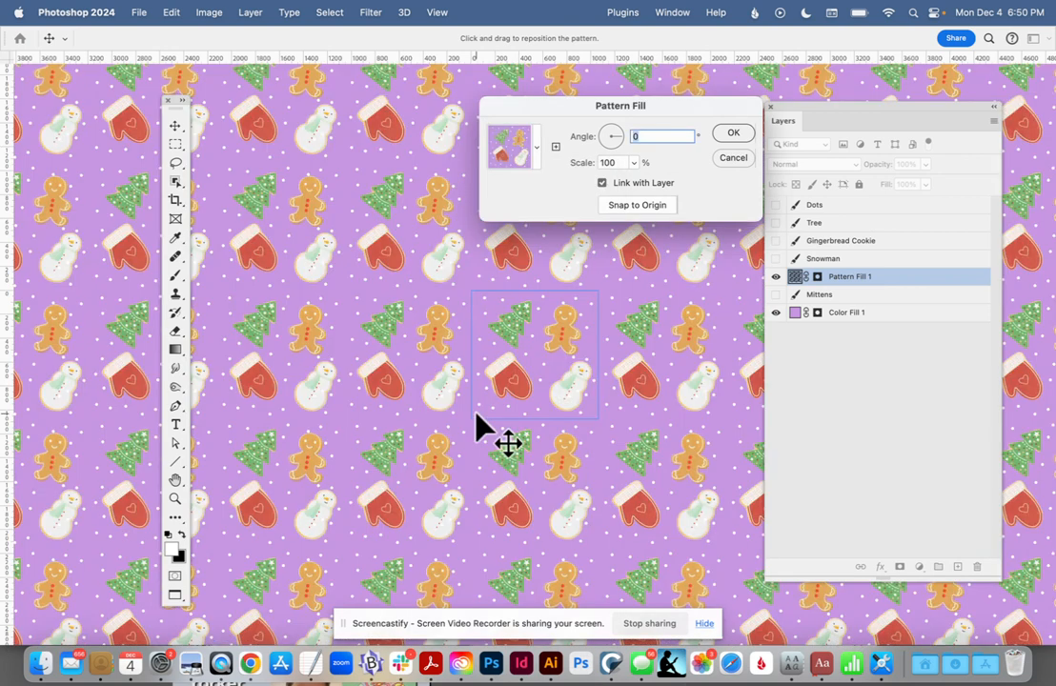
Reduce the scale of the pattern fill, rotate its angle, and accept the fill settings
click(634, 164)
drag(633, 182, 628, 183)
drag(617, 137, 698, 133)
click(731, 137)
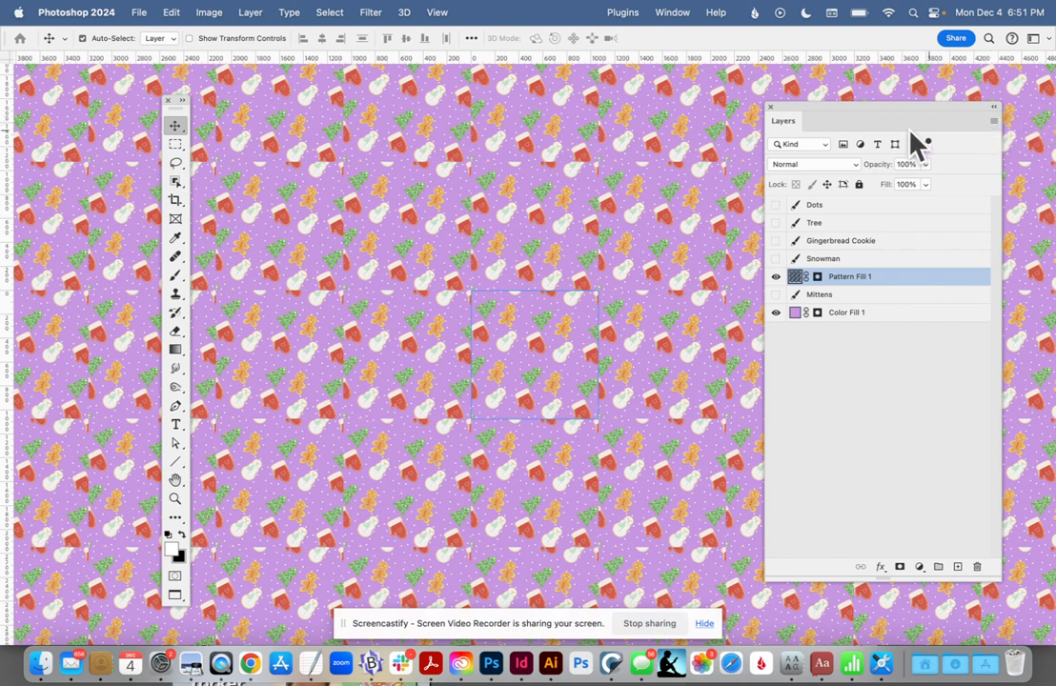
Show the saved pattern presets over the canvas and find the purple cookie pattern at the end of the collection
click(671, 13)
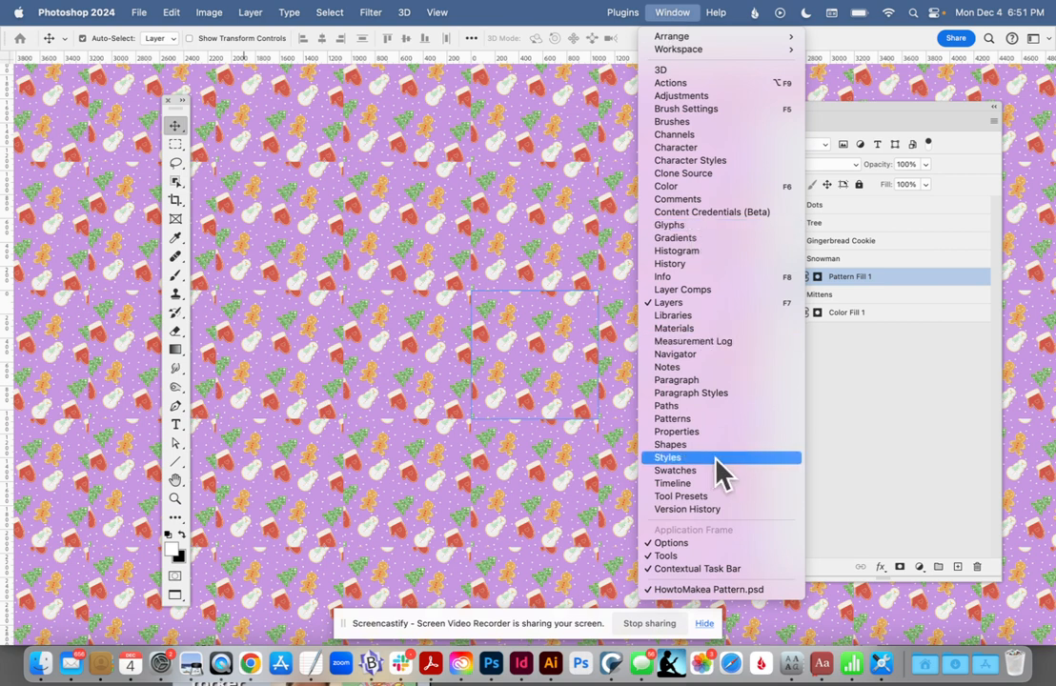
click(705, 418)
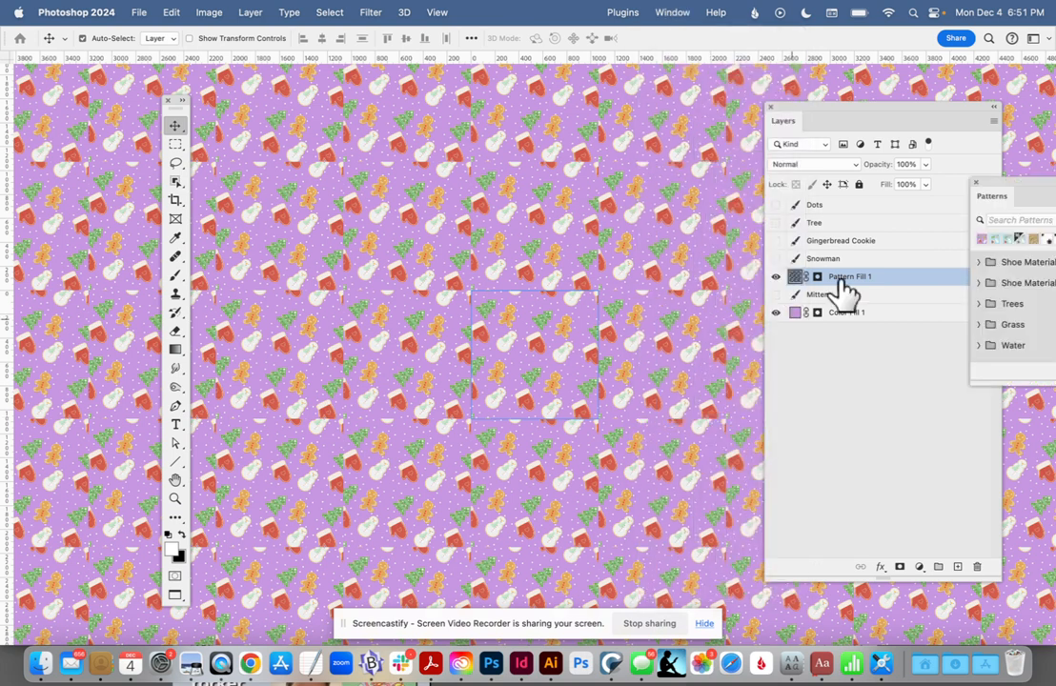
drag(1023, 193, 372, 272)
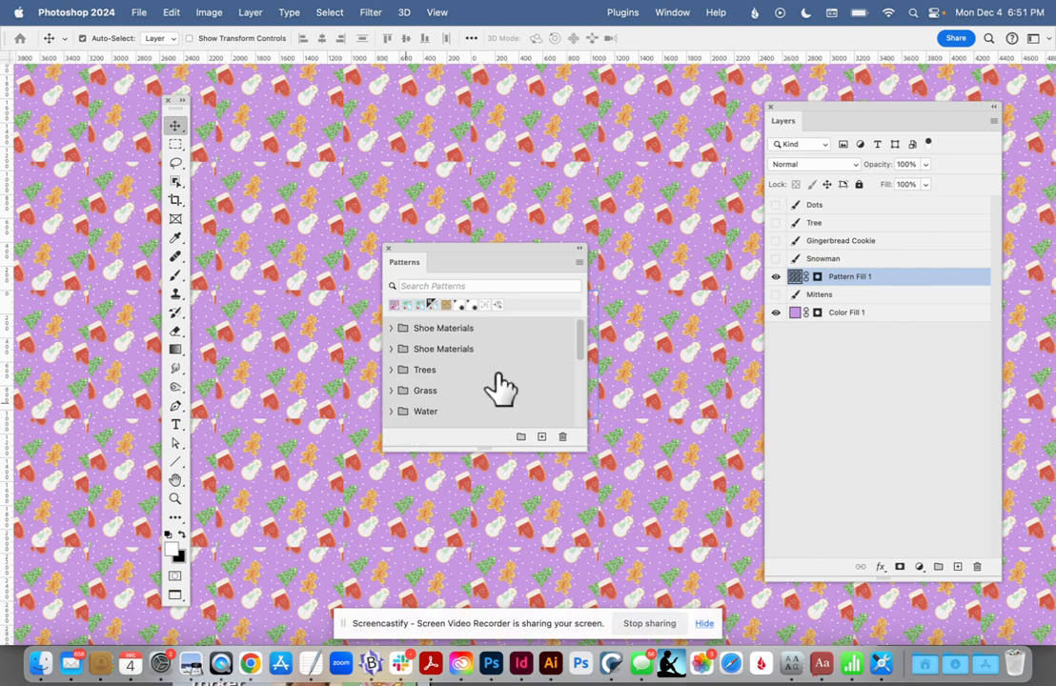
drag(582, 355, 572, 450)
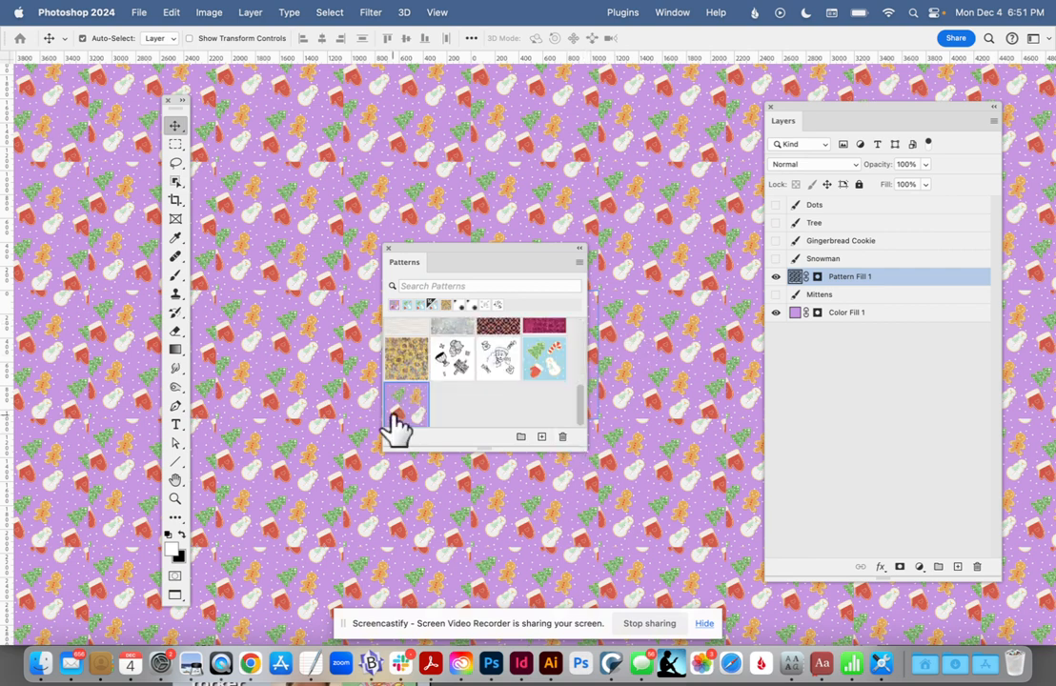
Export the selected purple cookie pattern to the Desktop as XmasPattern.pat
click(579, 263)
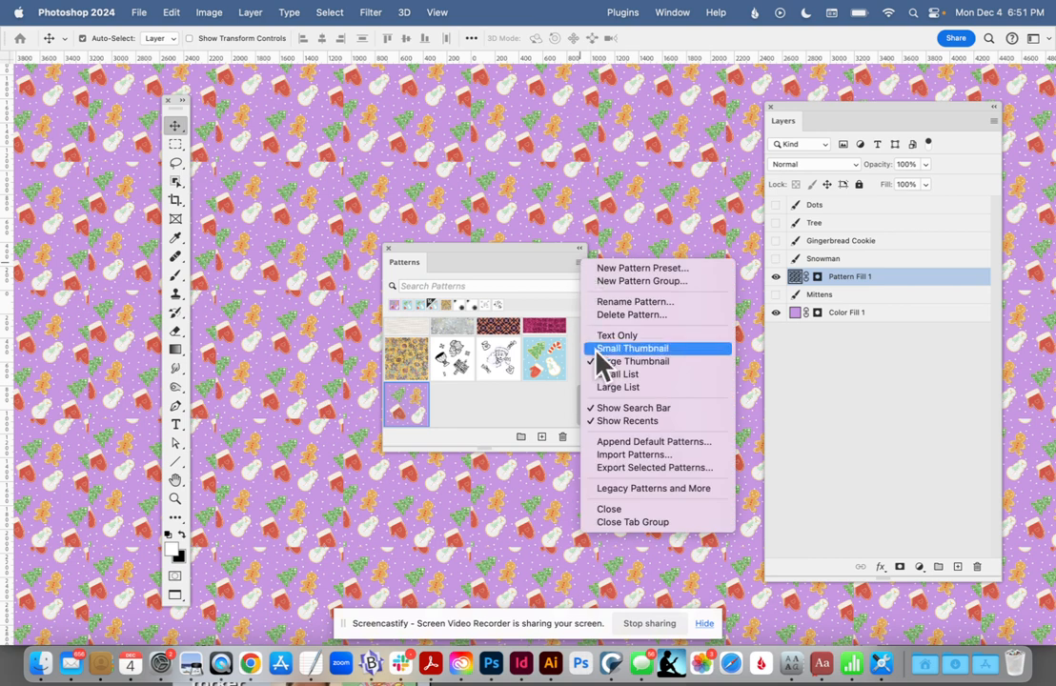
click(626, 468)
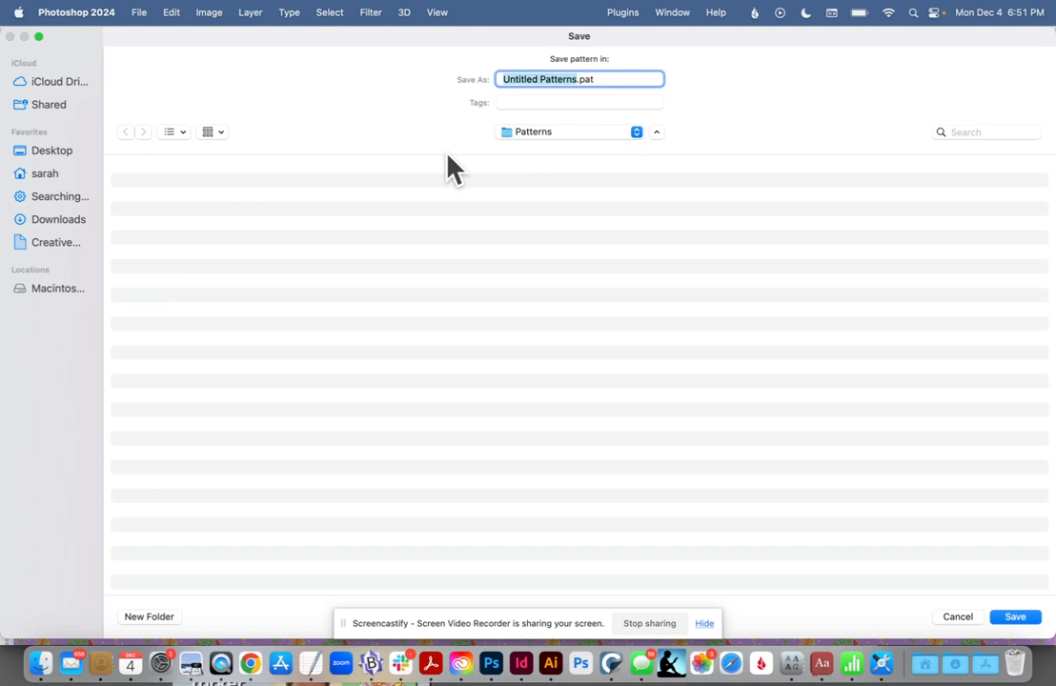
click(53, 153)
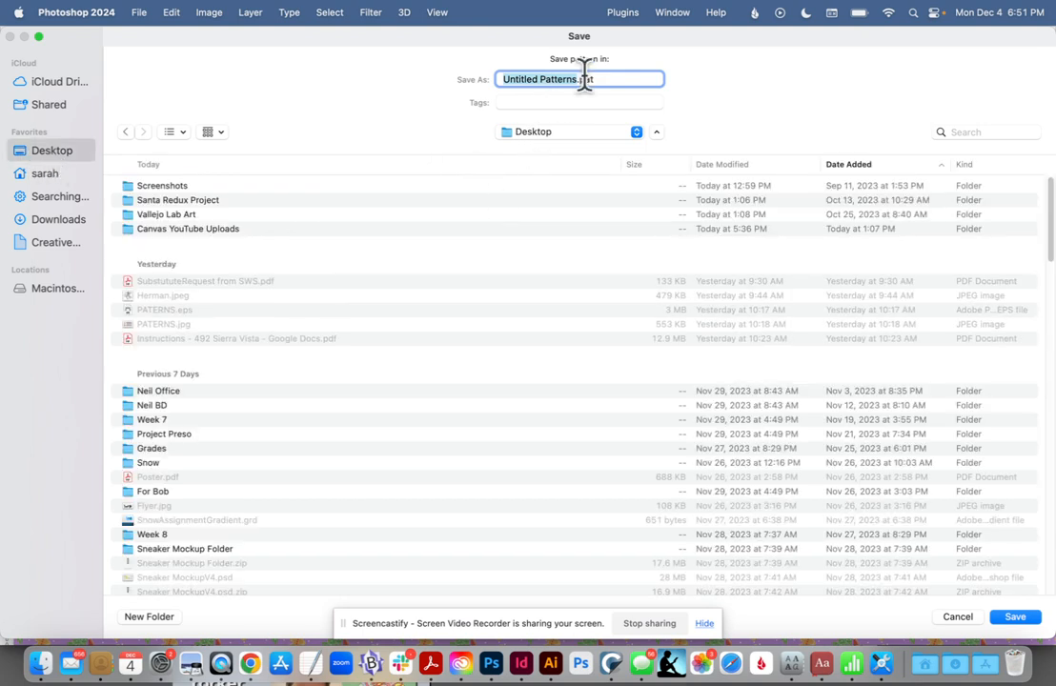
text(Xmas)
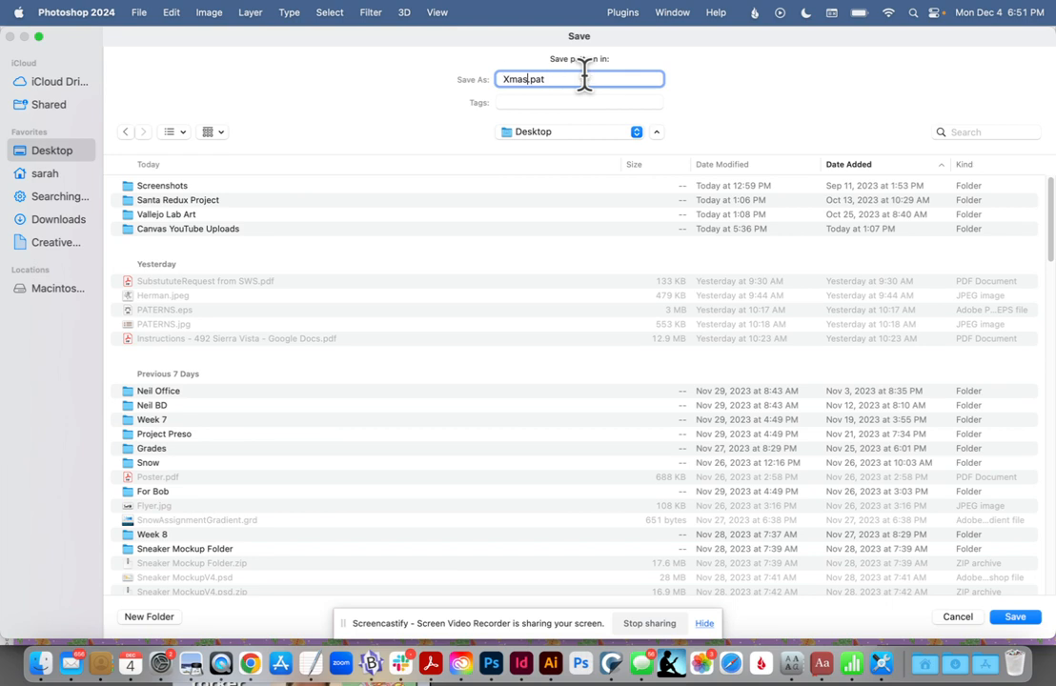
text(Pattern)
click(1012, 618)
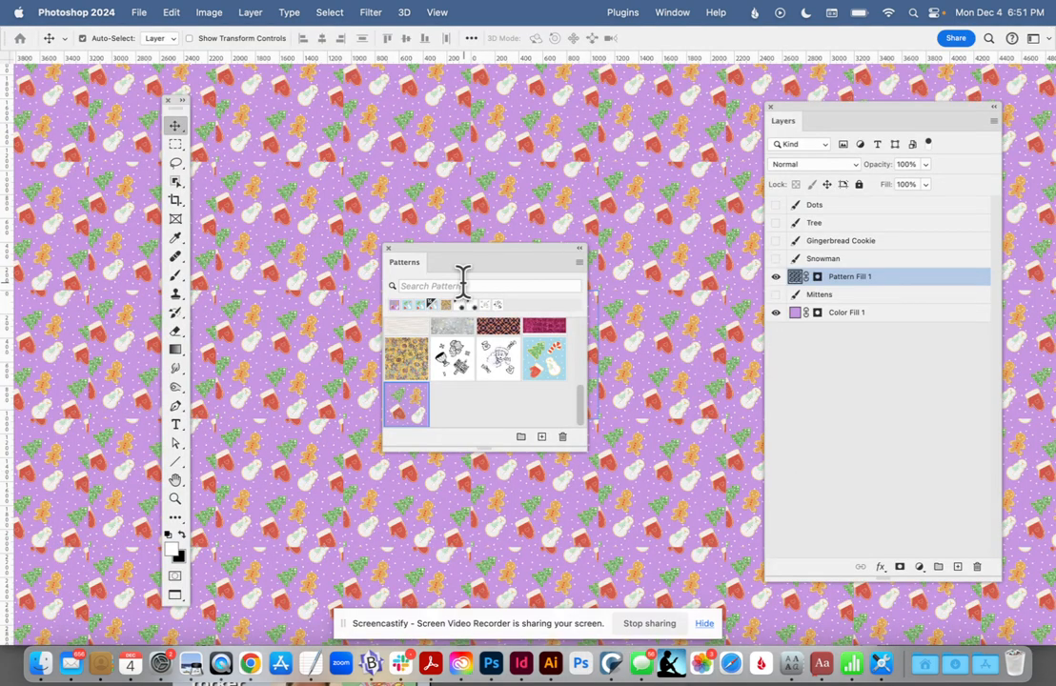
Delete the blue candy cane cookie pattern and the purple cookie pattern from the saved presets
click(548, 361)
click(563, 436)
click(567, 269)
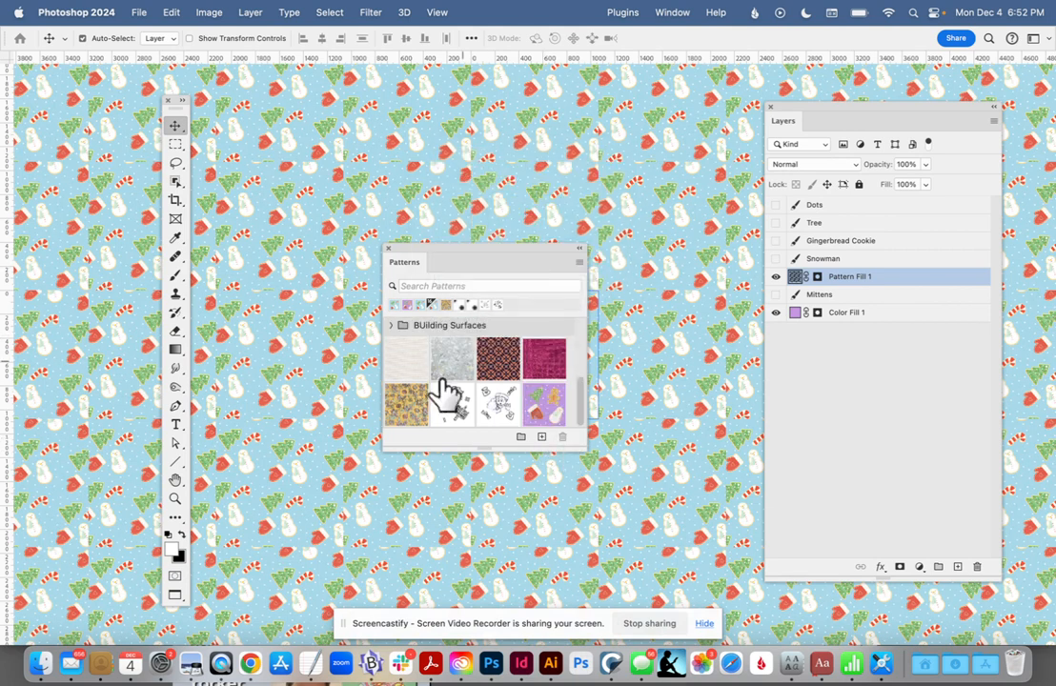
click(548, 405)
click(562, 437)
click(570, 267)
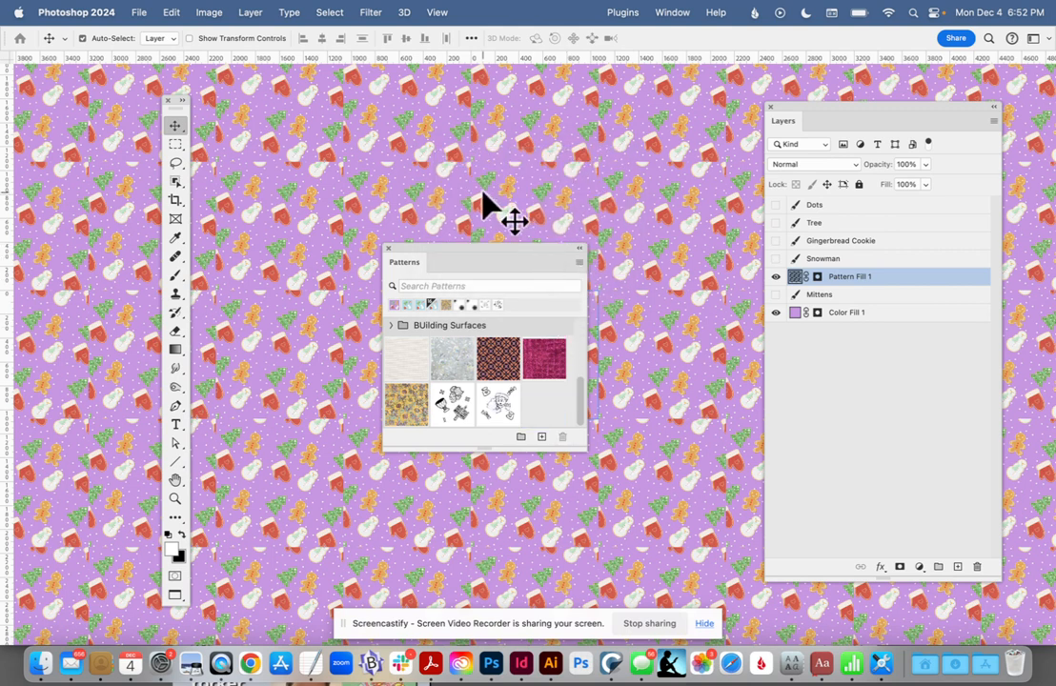
Create a new 1000 x 1000 pixel document at 300 ppi and move the pattern presets off most of its canvas
key(super+s)
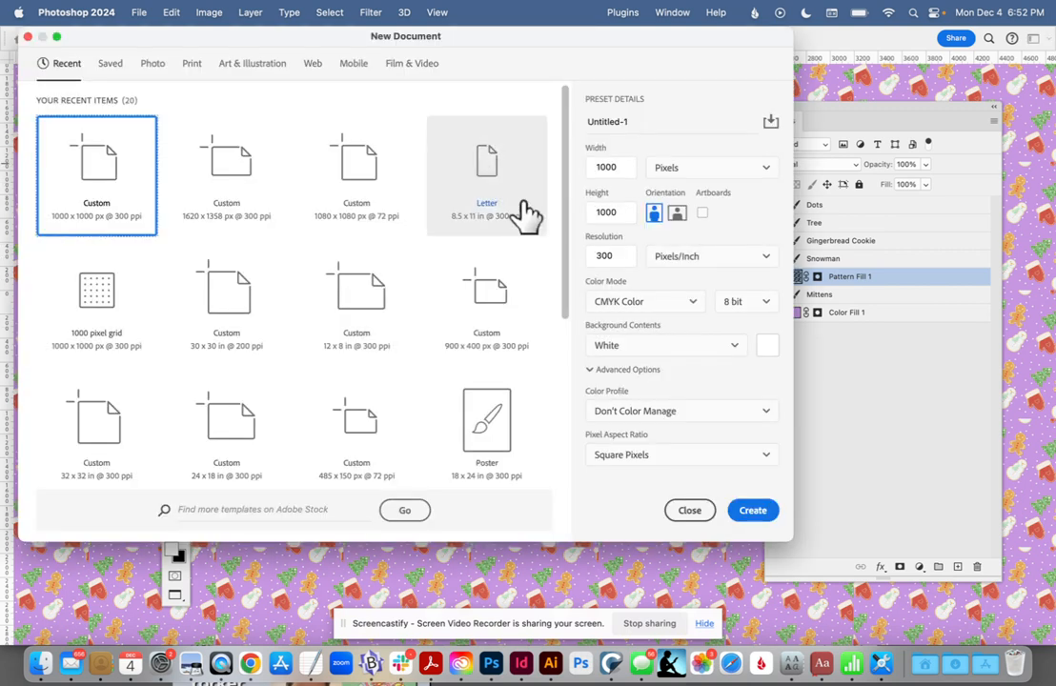
click(751, 513)
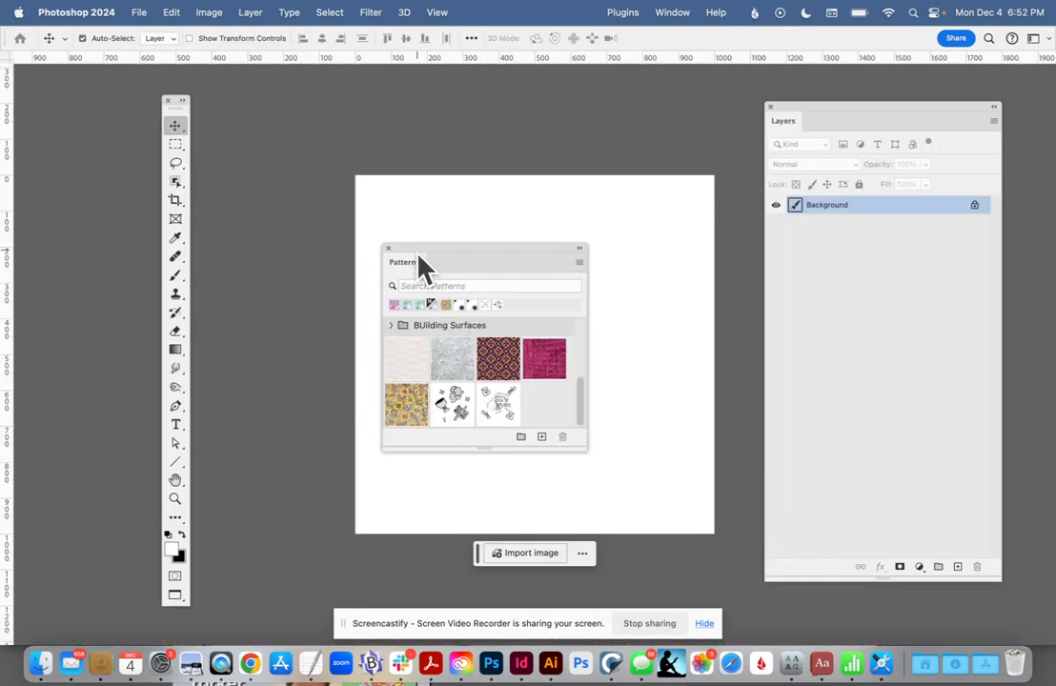
drag(422, 250, 220, 154)
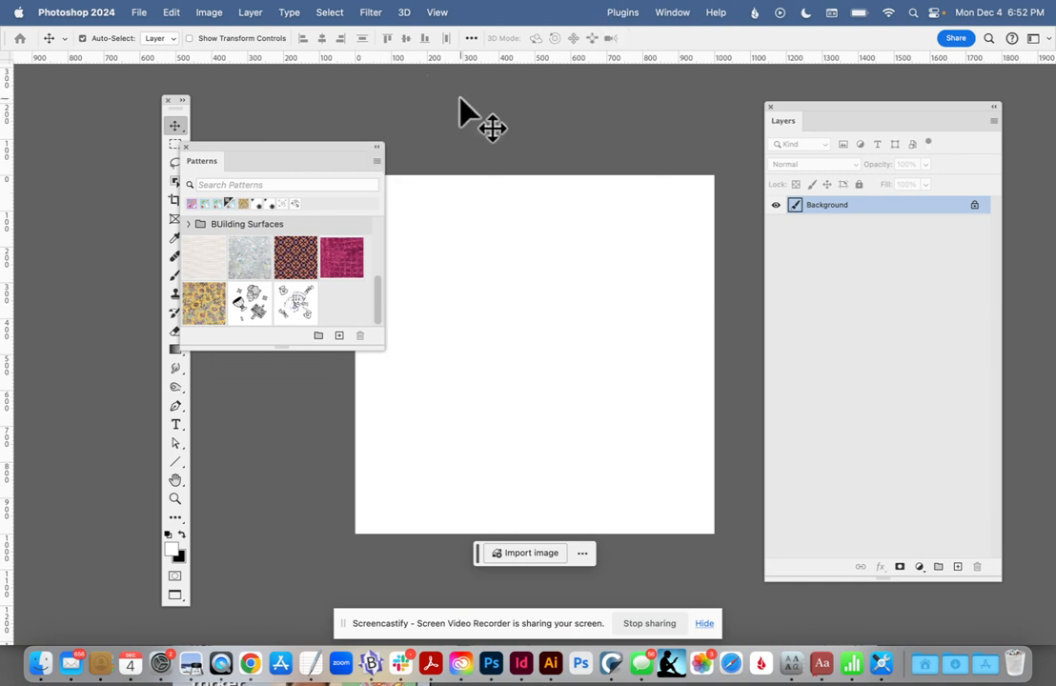
Import XmasPattern.pat from the Desktop into the pattern presets
click(378, 162)
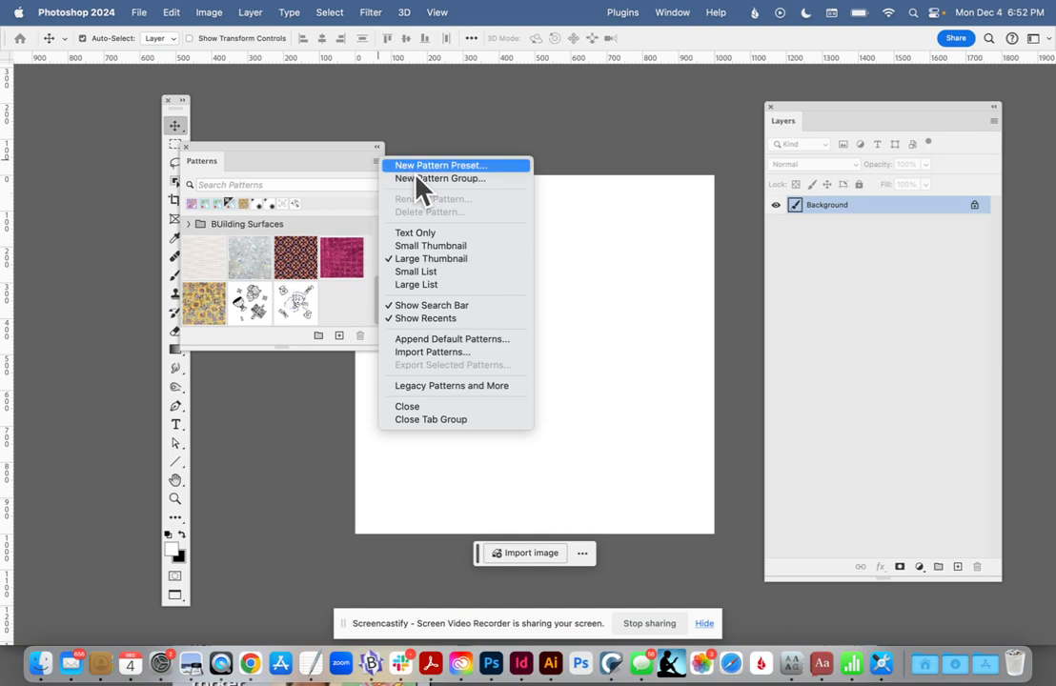
click(444, 350)
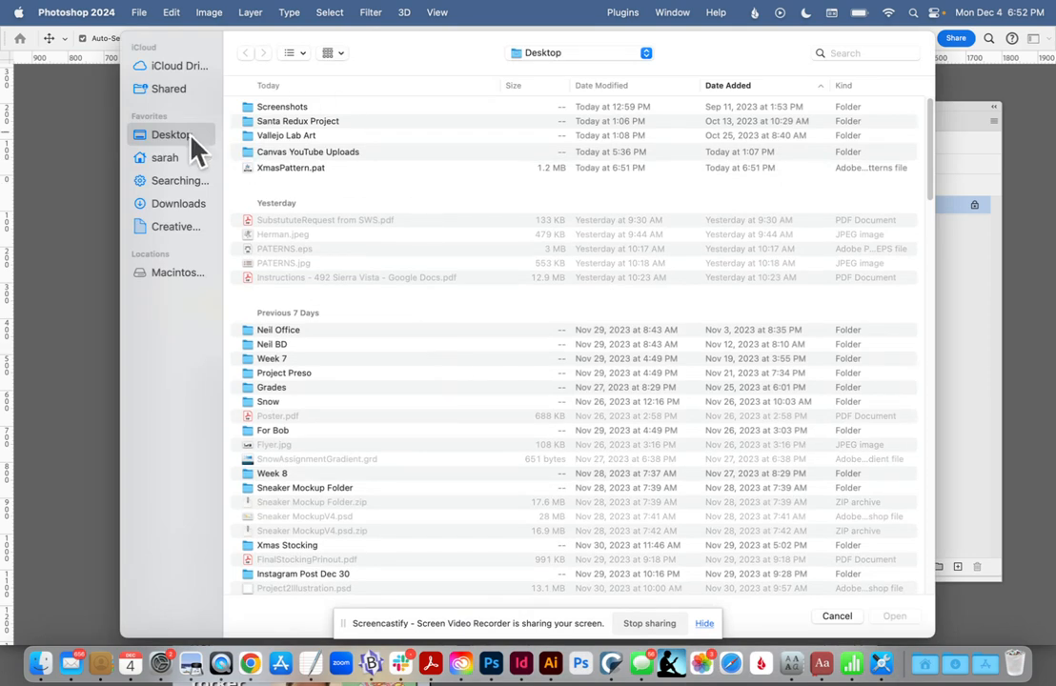
double_click(295, 170)
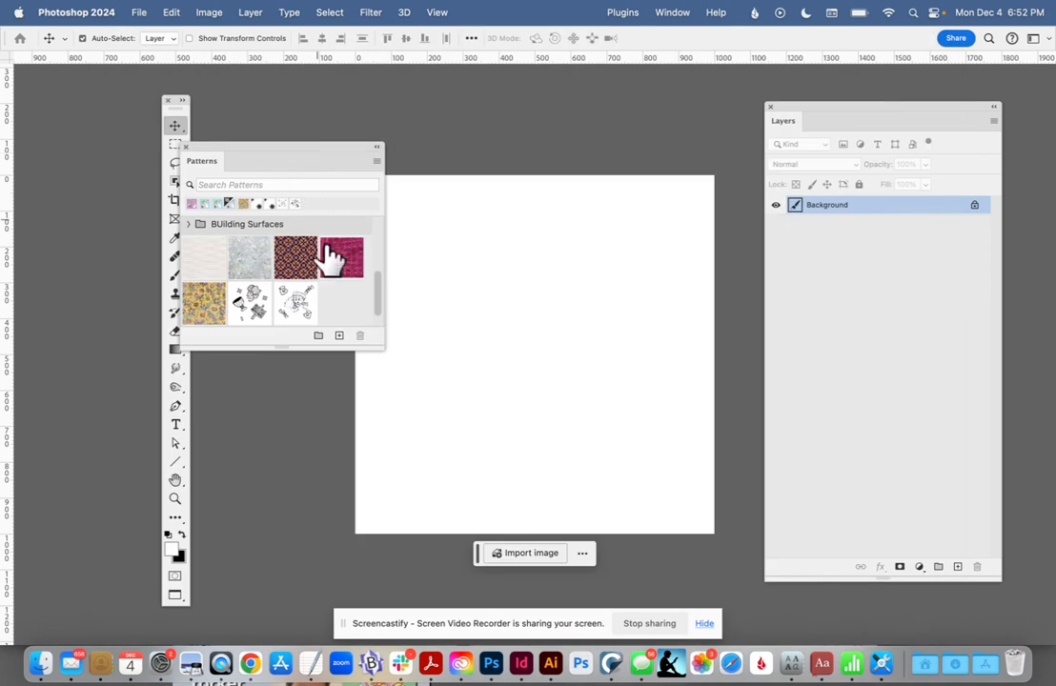
Enlarge the pattern presets list and expand the imported XmasPattern group at its end
scroll(379, 322, down, 2)
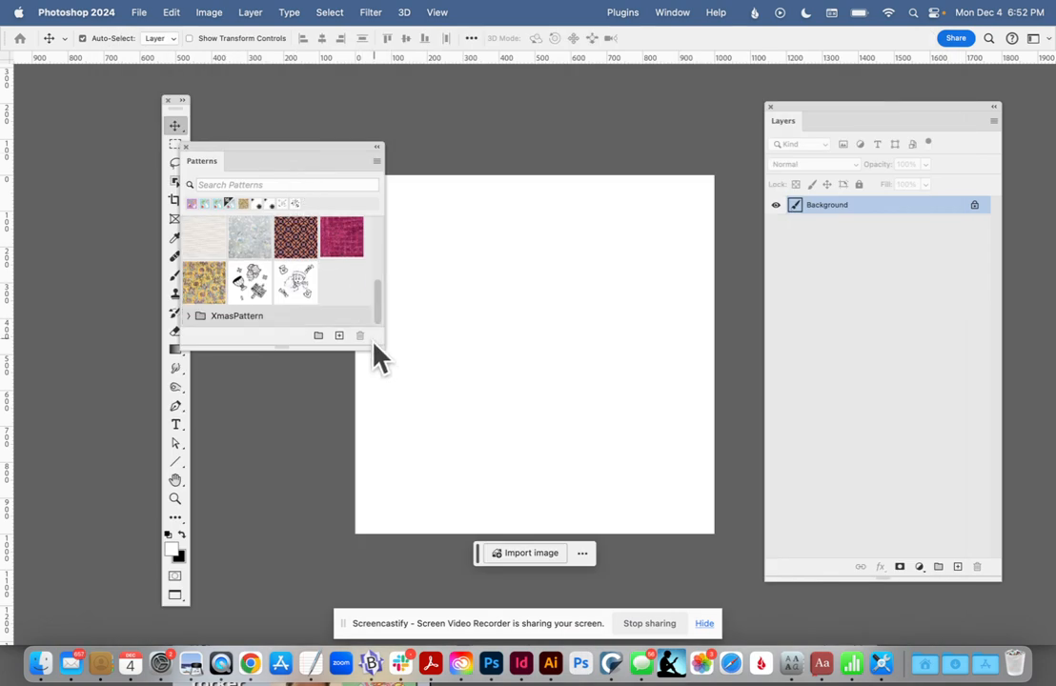
drag(360, 349, 327, 564)
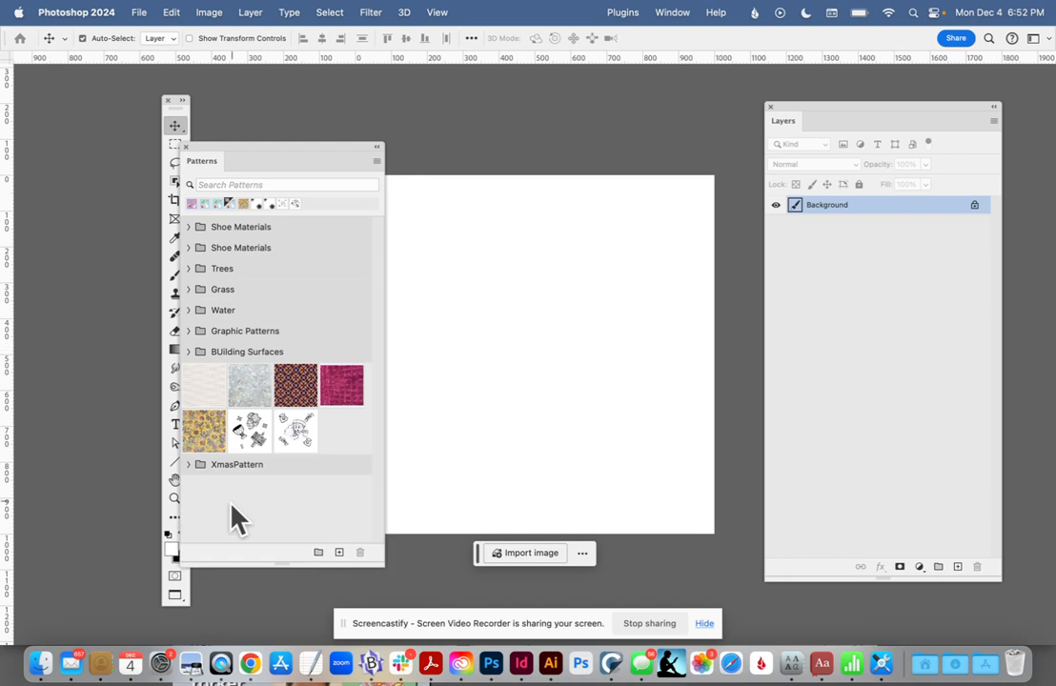
click(190, 465)
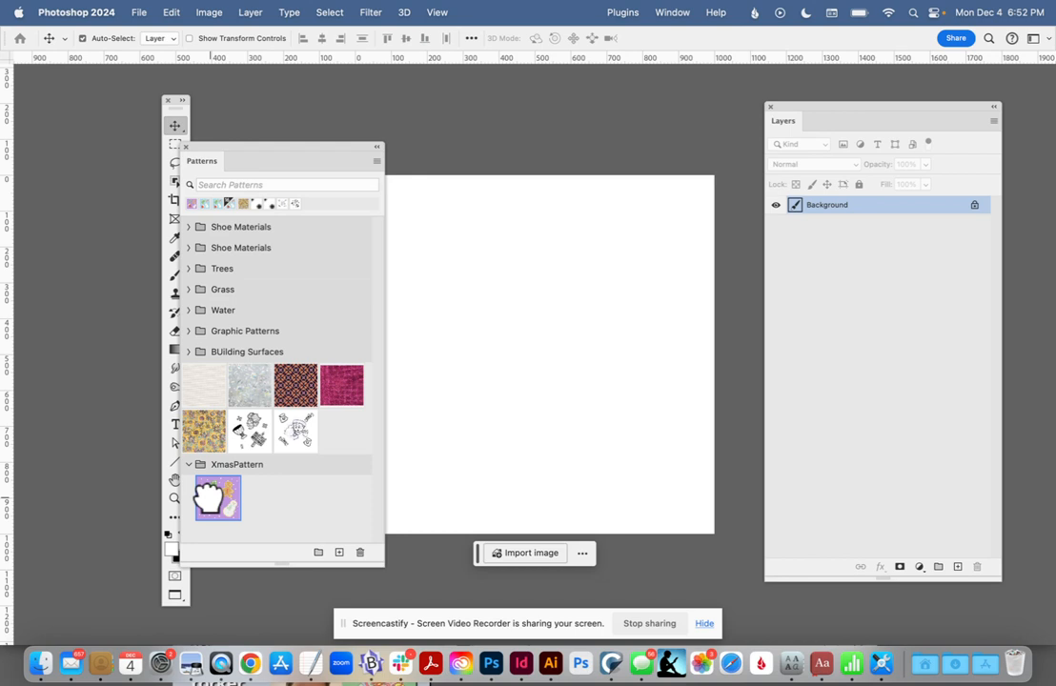